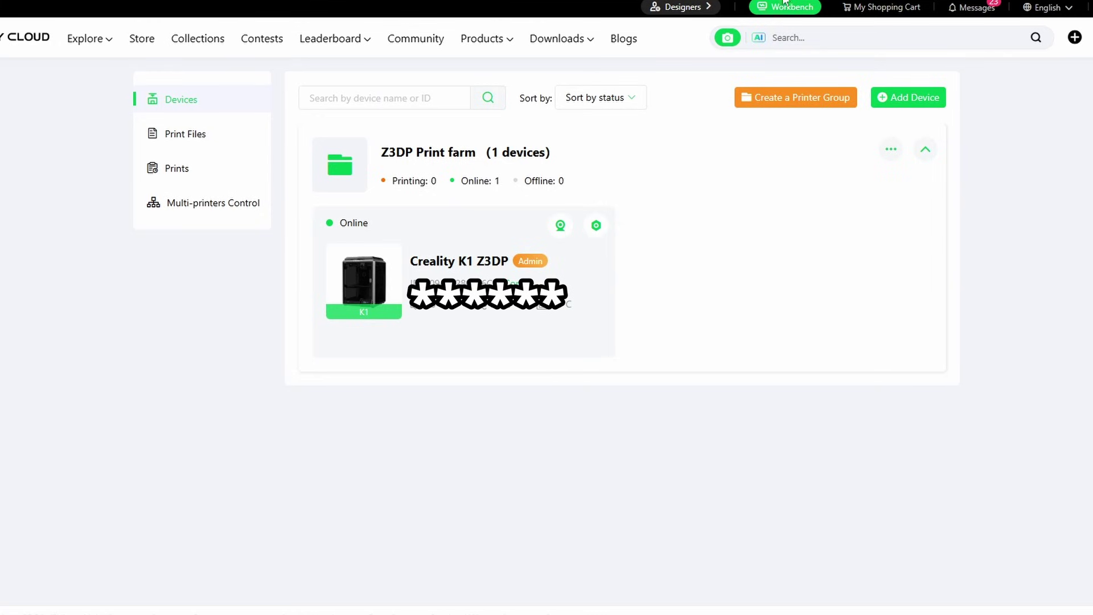
Step: Download the Orca Slicer v2.3.0 Windows installer from orca-slicer.com
{"action": "mouse_move", "coordinate": [880, 108]}
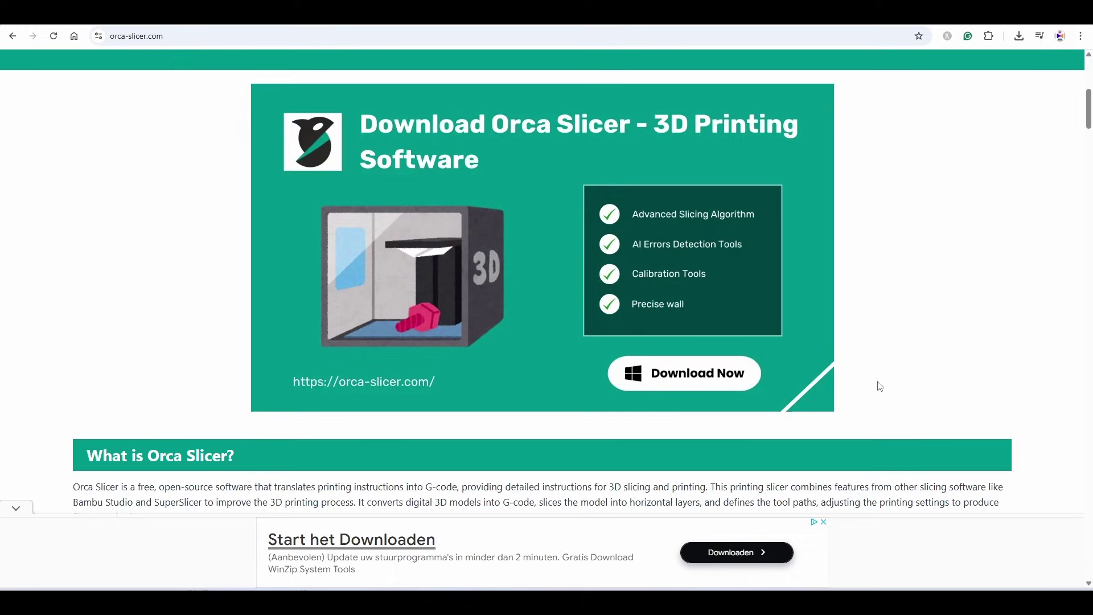
{"action": "scroll", "coordinate": [849, 397], "scroll_direction": "down", "scroll_amount": 5}
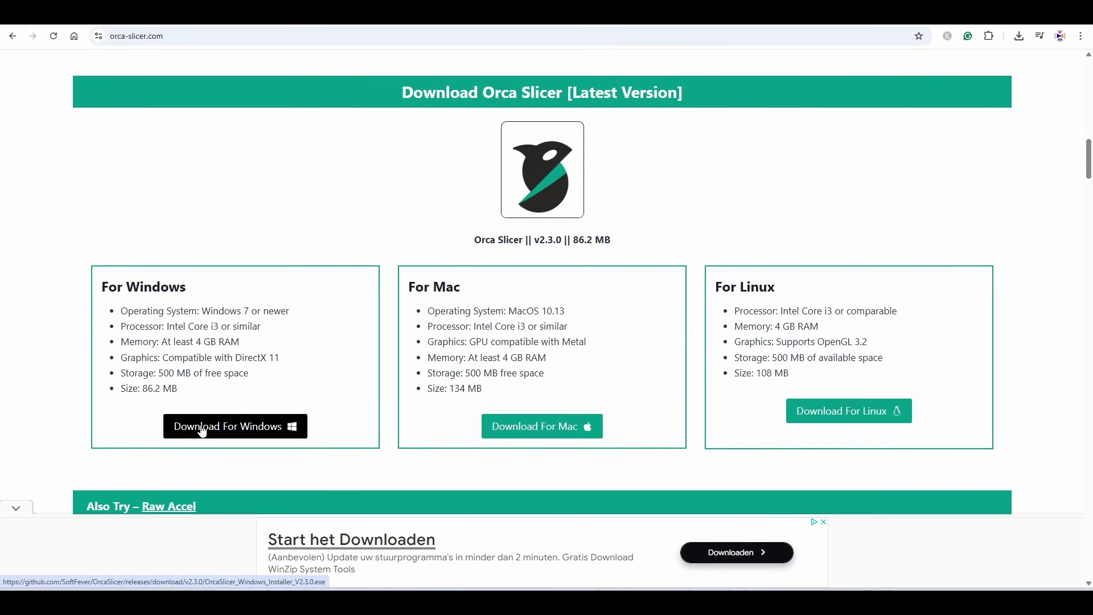
{"action": "left_click", "coordinate": [286, 426]}
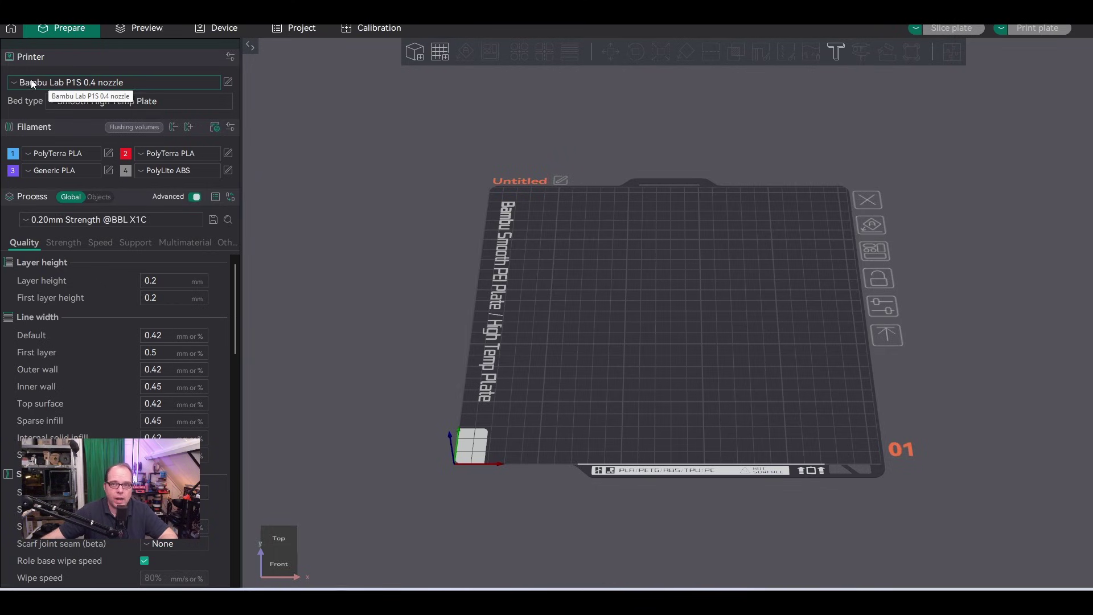
Step: Open the Printer Selection dialog via Select/Remove printers in the printer preset list
{"action": "left_click", "coordinate": [33, 84]}
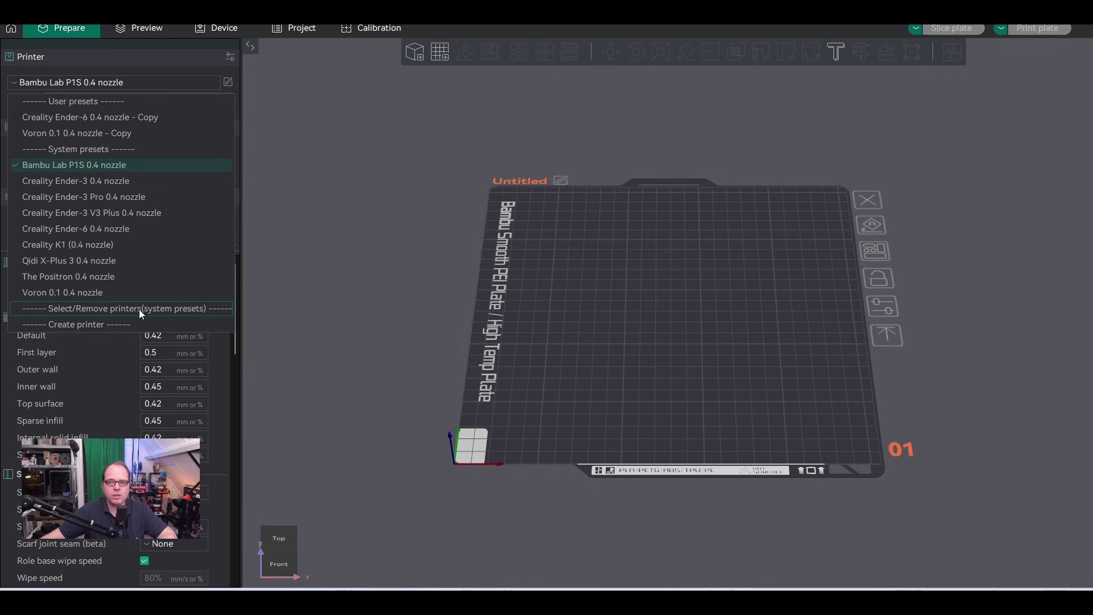
{"action": "left_click", "coordinate": [161, 312]}
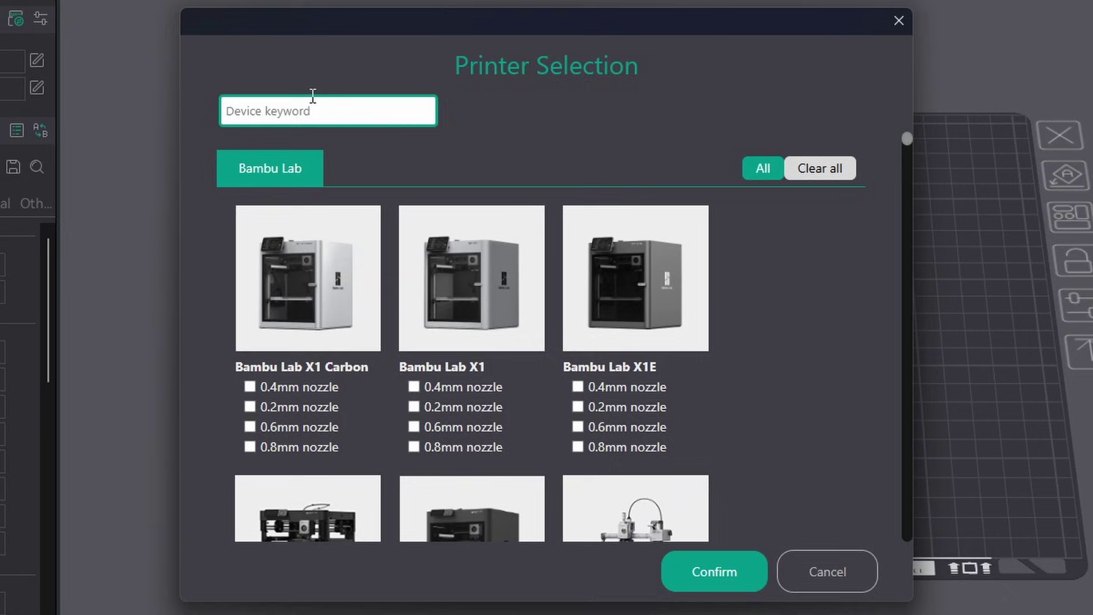
Step: Filter the printer list by entering 'Cre' as the device keyword
{"action": "type", "text": "Creality"}
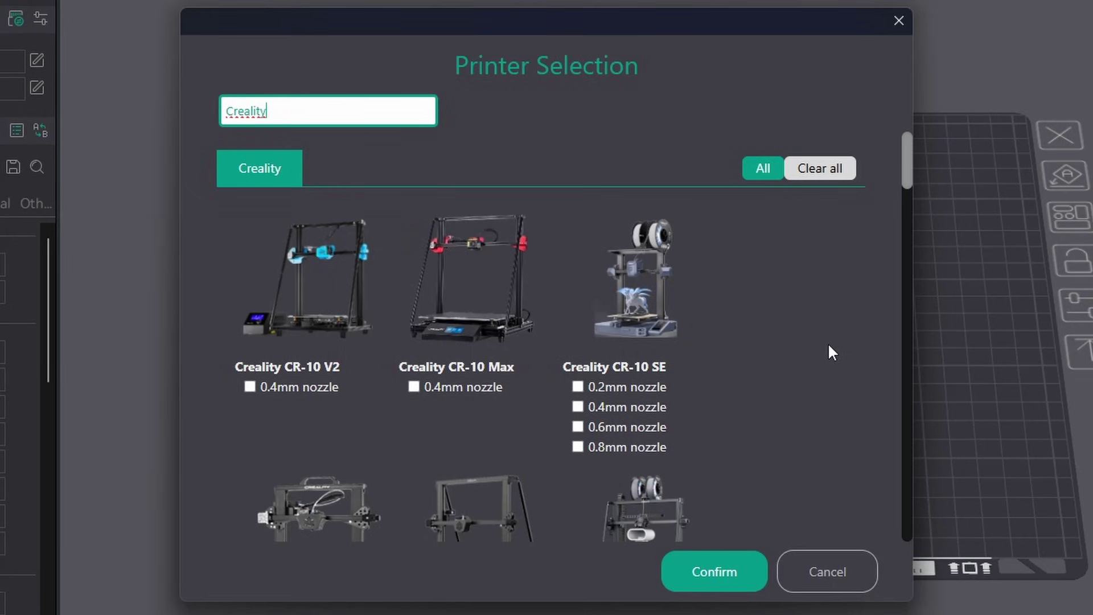
Step: Tick the Creality Hi 0.4mm nozzle printer and confirm it as the active printer
{"action": "scroll", "coordinate": [829, 345], "scroll_direction": "down", "scroll_amount": 2}
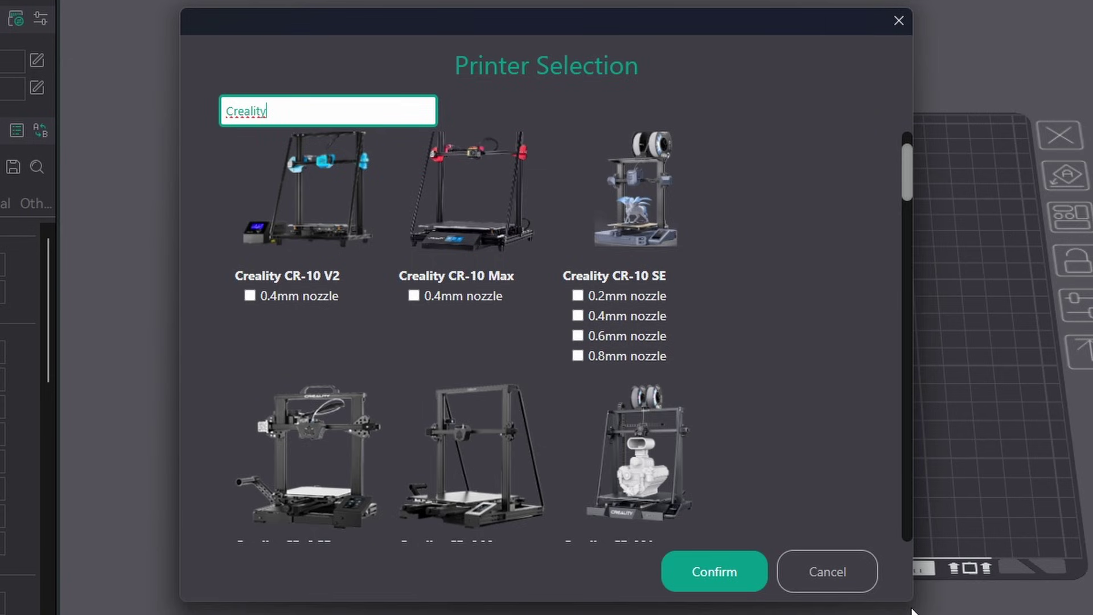
{"action": "scroll", "coordinate": [836, 408], "scroll_direction": "down", "scroll_amount": 2}
{"action": "scroll", "coordinate": [835, 405], "scroll_direction": "down", "scroll_amount": 1}
{"action": "scroll", "coordinate": [835, 405], "scroll_direction": "up", "scroll_amount": 2}
{"action": "scroll", "coordinate": [836, 405], "scroll_direction": "down", "scroll_amount": 2}
{"action": "scroll", "coordinate": [835, 404], "scroll_direction": "down", "scroll_amount": 2}
{"action": "scroll", "coordinate": [835, 402], "scroll_direction": "up", "scroll_amount": 2}
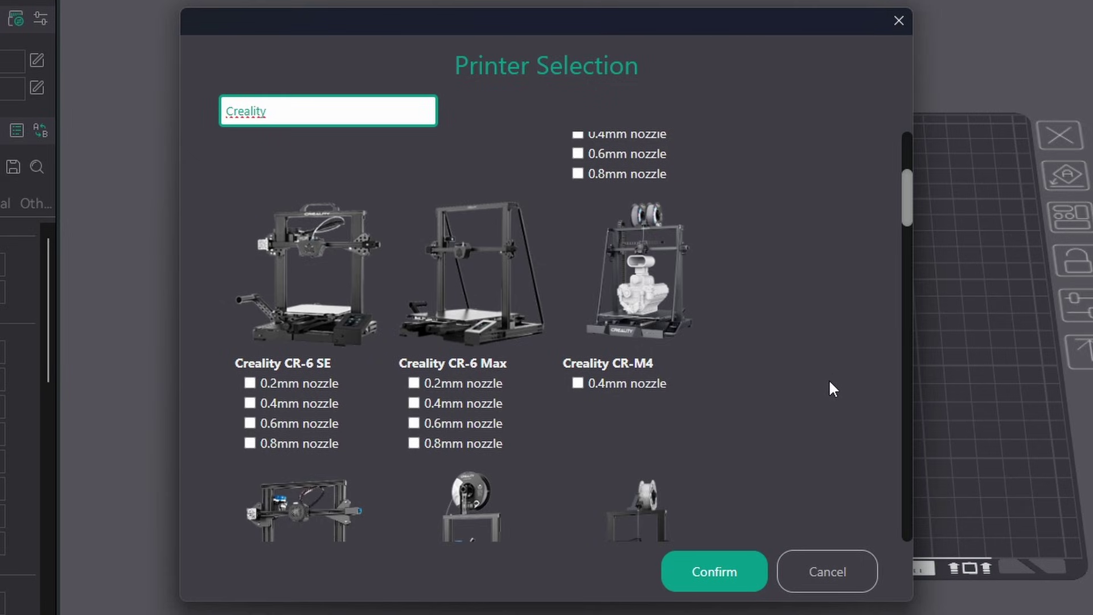
{"action": "scroll", "coordinate": [829, 378], "scroll_direction": "down", "scroll_amount": 3}
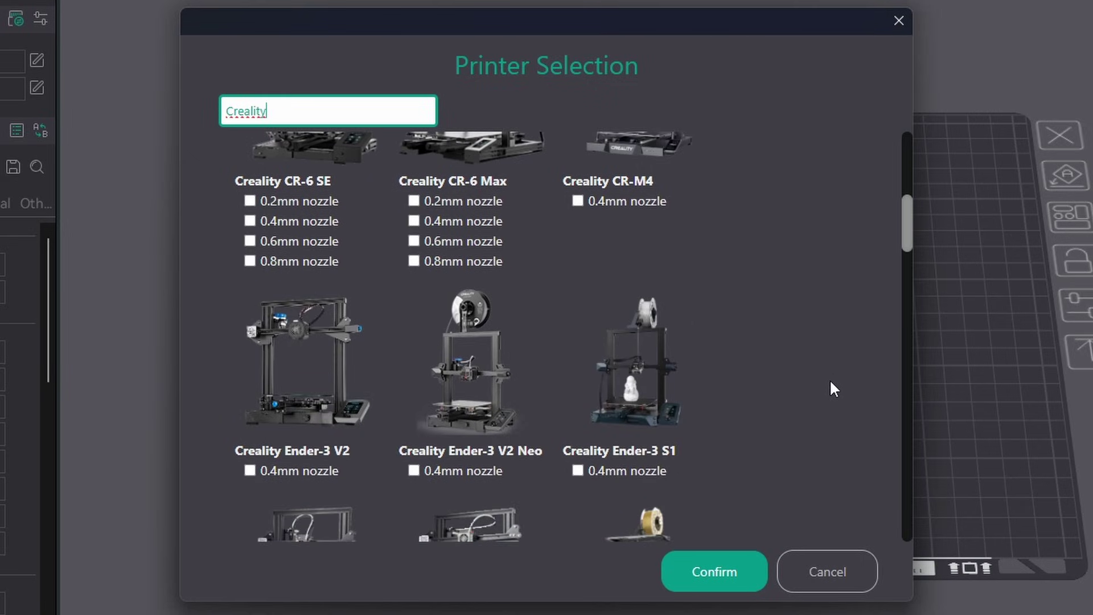
{"action": "scroll", "coordinate": [830, 383], "scroll_direction": "down", "scroll_amount": 3}
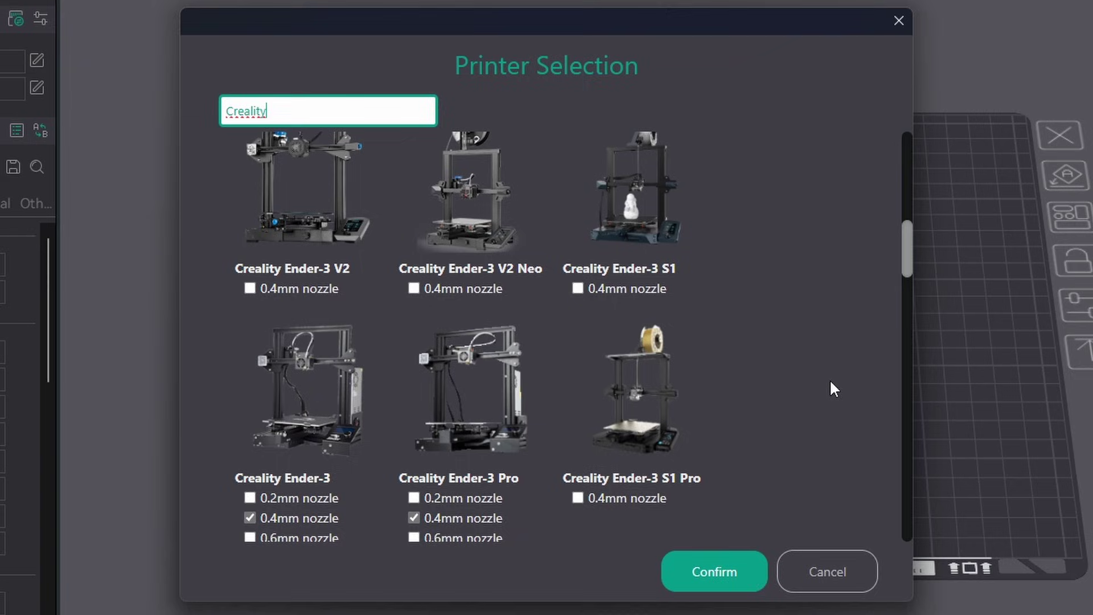
{"action": "scroll", "coordinate": [831, 382], "scroll_direction": "down", "scroll_amount": 2}
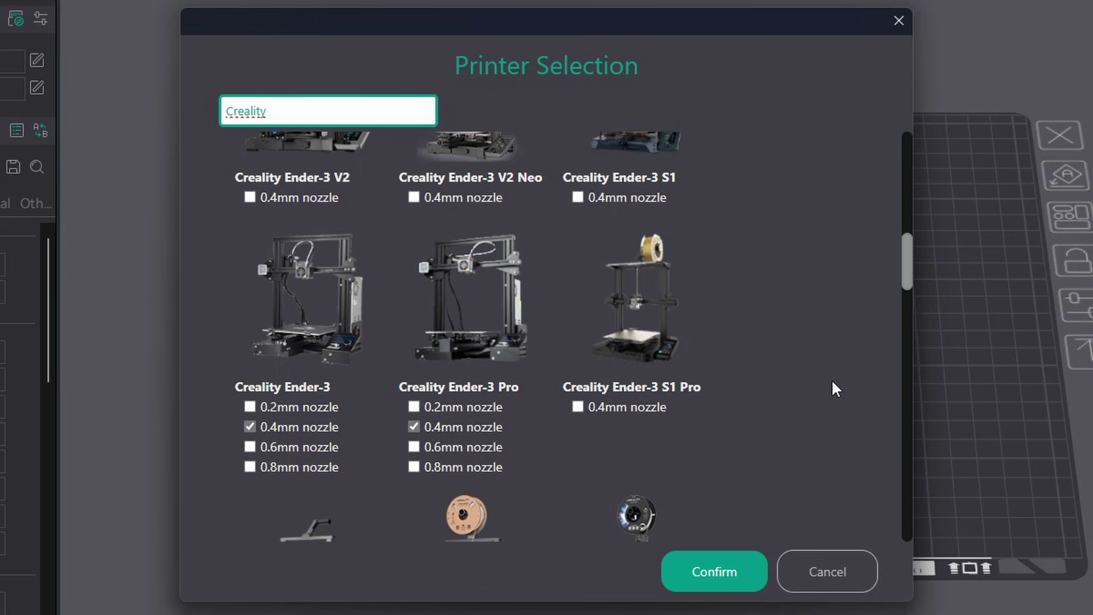
{"action": "scroll", "coordinate": [833, 382], "scroll_direction": "down", "scroll_amount": 3}
{"action": "scroll", "coordinate": [832, 382], "scroll_direction": "down", "scroll_amount": 4}
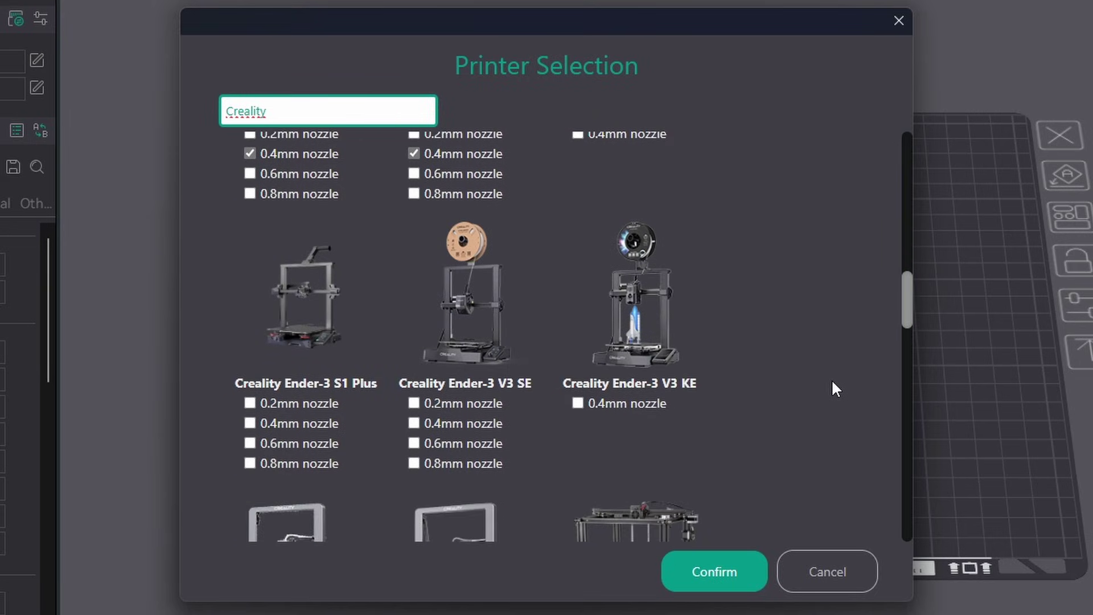
{"action": "scroll", "coordinate": [834, 381], "scroll_direction": "down", "scroll_amount": 4}
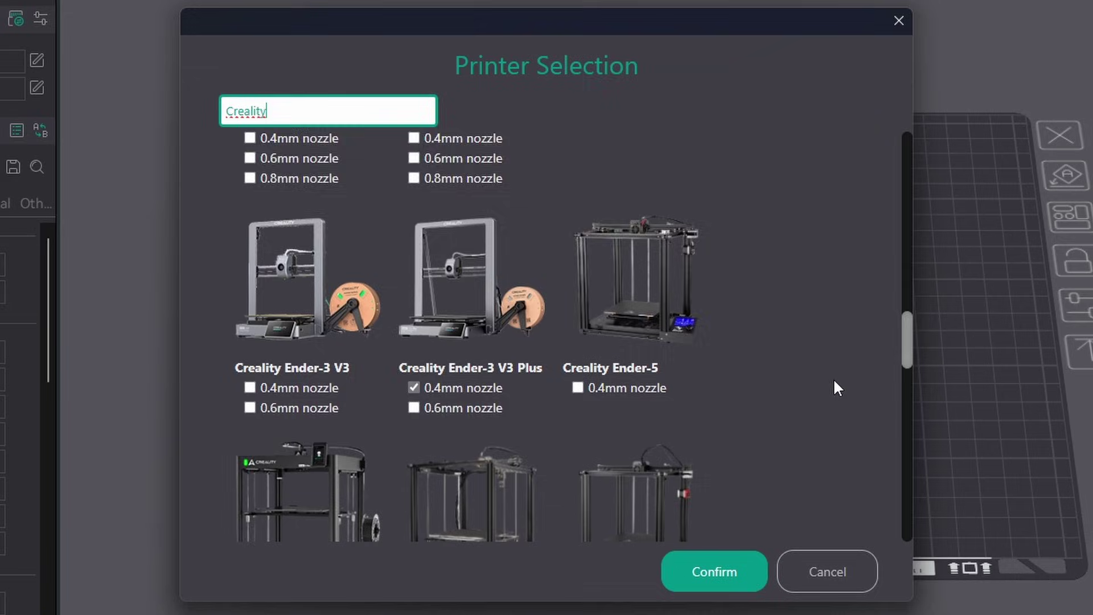
{"action": "scroll", "coordinate": [835, 380], "scroll_direction": "down", "scroll_amount": 7}
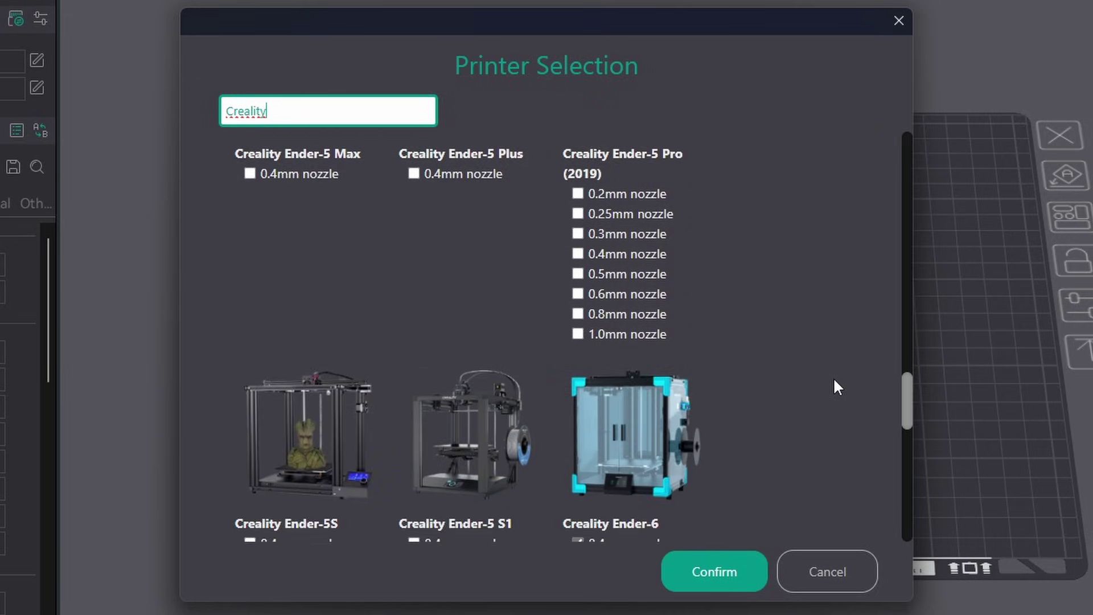
{"action": "scroll", "coordinate": [837, 387], "scroll_direction": "down", "scroll_amount": 2}
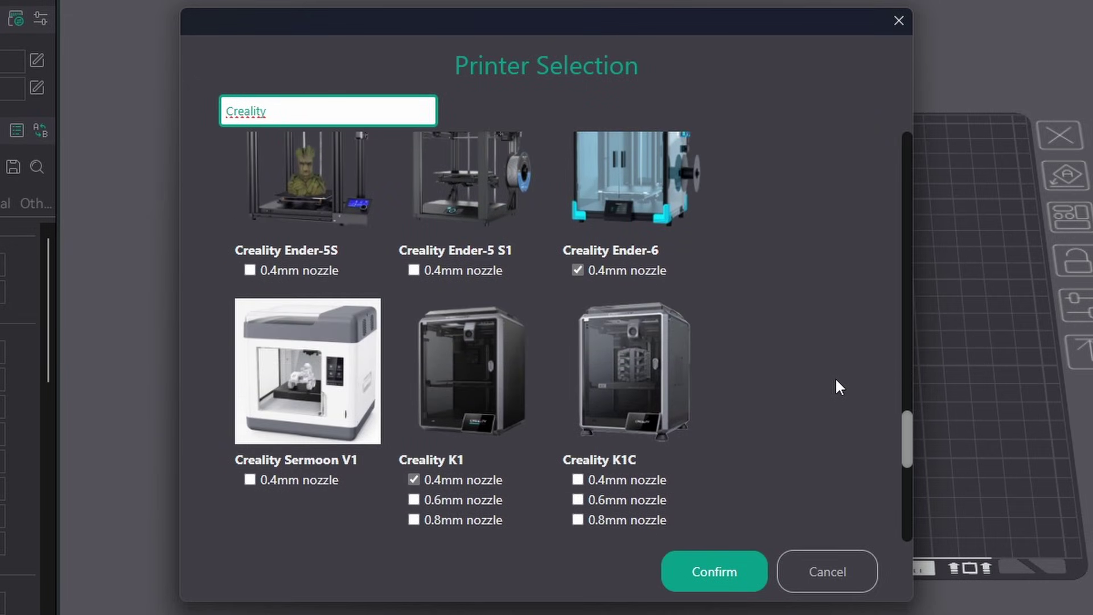
{"action": "scroll", "coordinate": [836, 380], "scroll_direction": "down", "scroll_amount": 4}
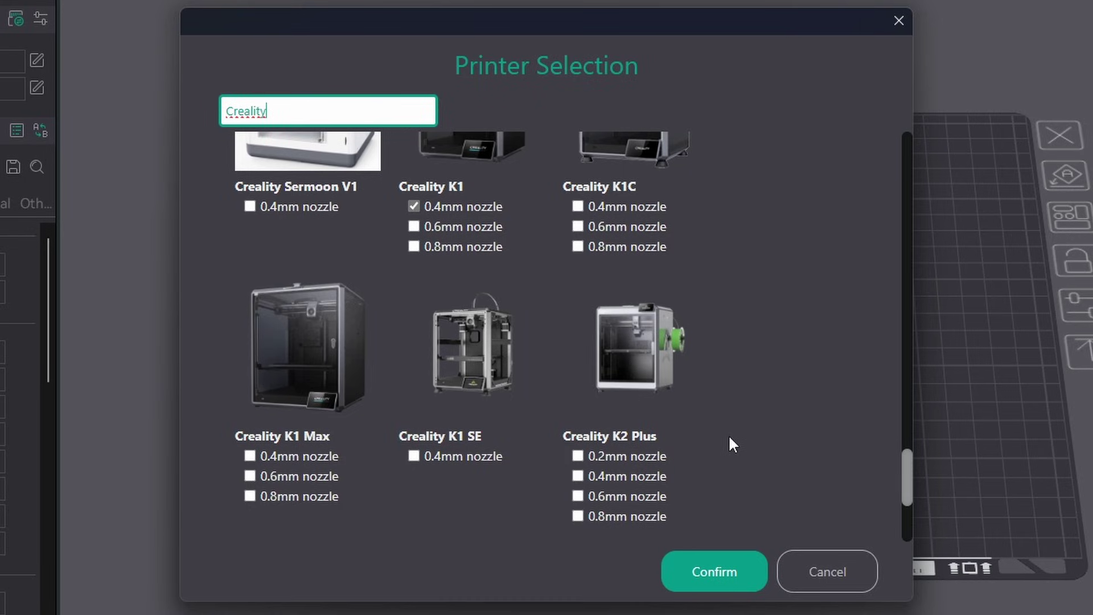
{"action": "scroll", "coordinate": [294, 454], "scroll_direction": "down", "scroll_amount": 4}
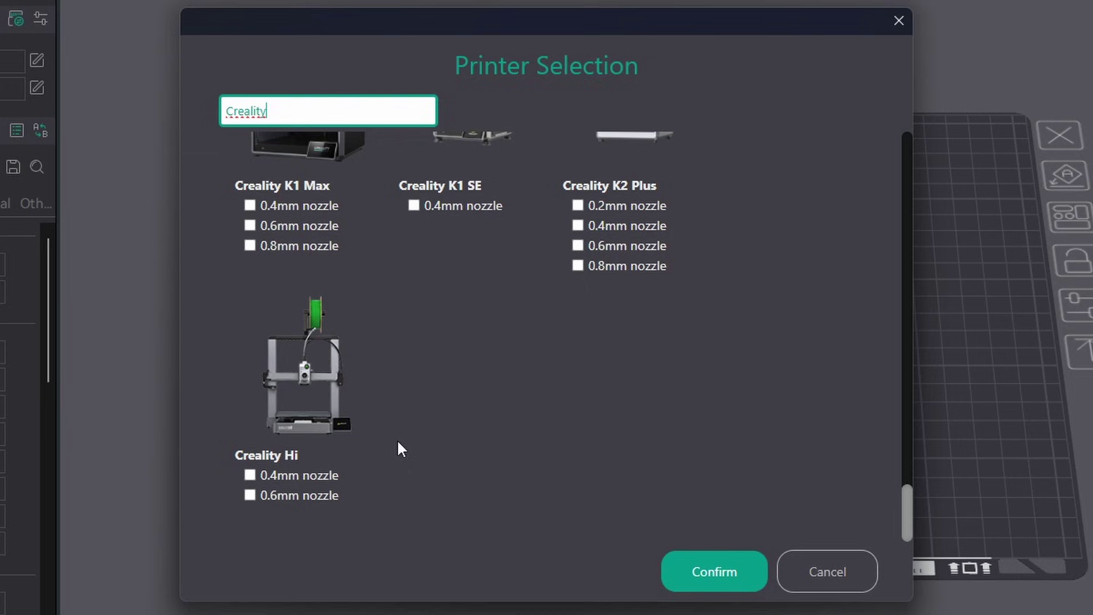
{"action": "scroll", "coordinate": [507, 421], "scroll_direction": "up", "scroll_amount": 3}
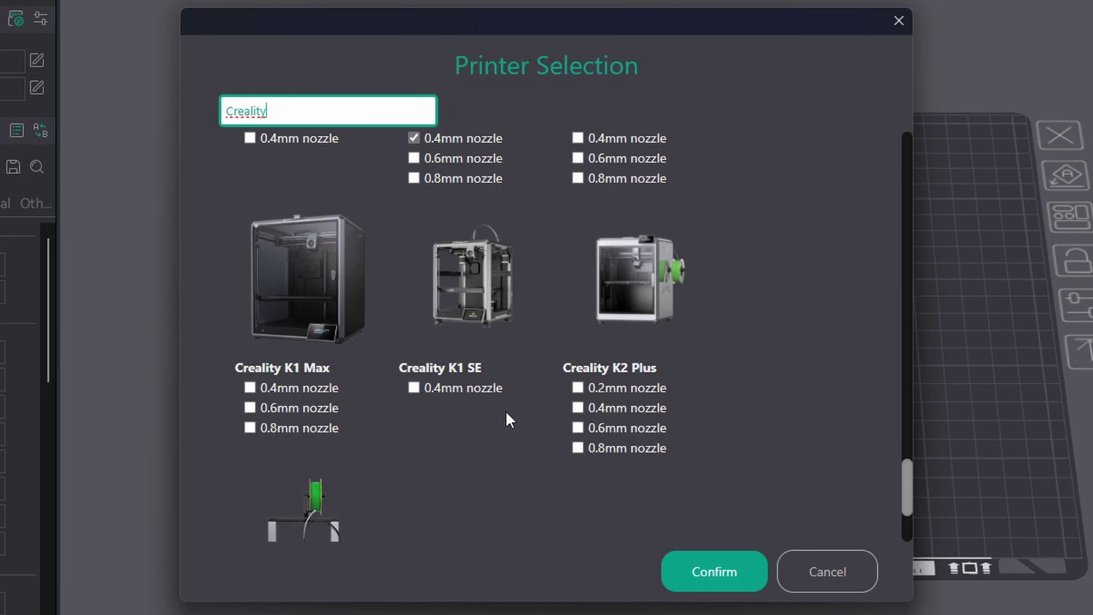
{"action": "scroll", "coordinate": [504, 410], "scroll_direction": "up", "scroll_amount": 4}
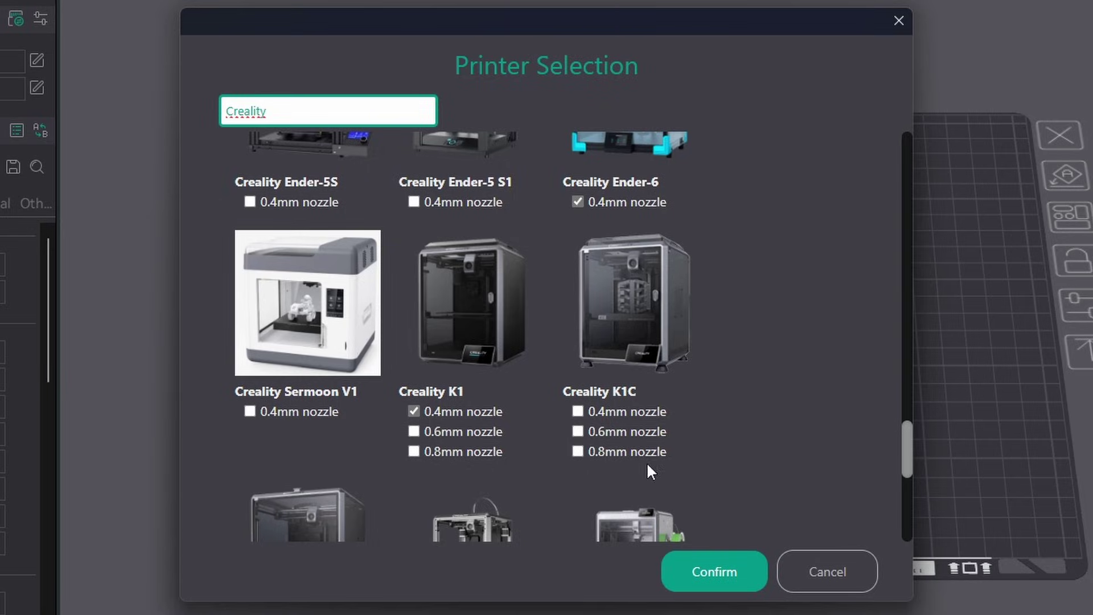
{"action": "scroll", "coordinate": [819, 396], "scroll_direction": "down", "scroll_amount": 6}
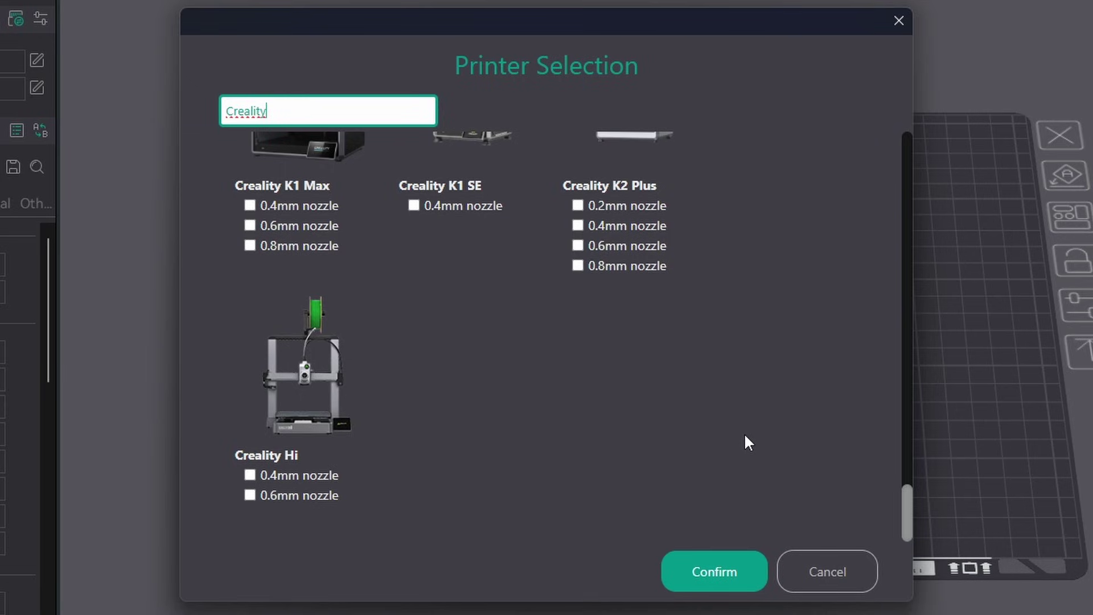
{"action": "left_click", "coordinate": [250, 476]}
{"action": "left_click", "coordinate": [719, 573]}
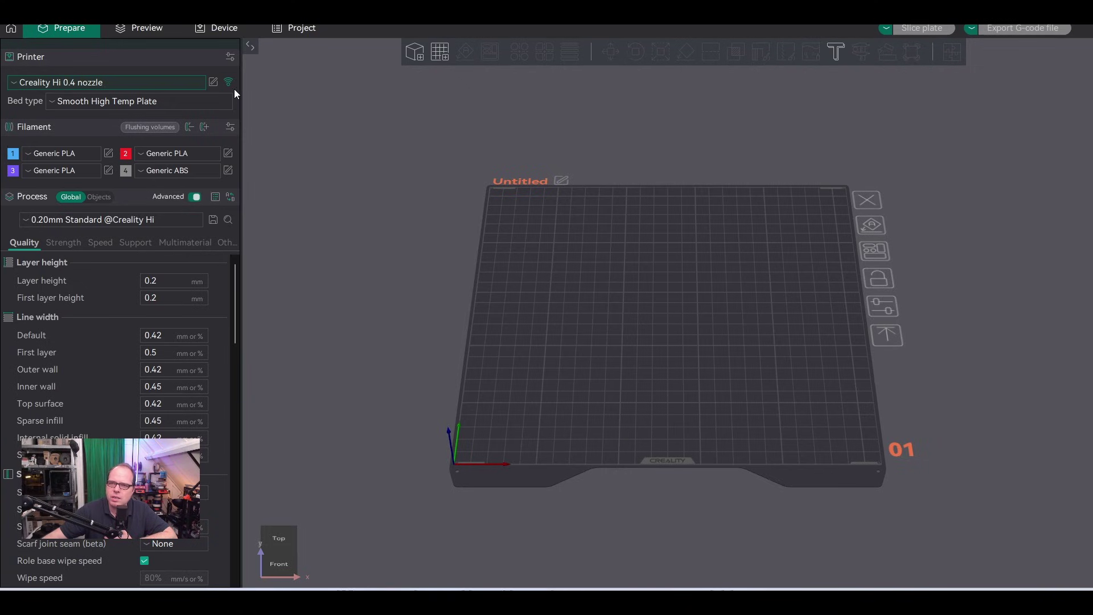
Step: Open Printer settings through the edit icon beside the Creality Hi 0.4 nozzle preset
{"action": "left_click", "coordinate": [214, 83]}
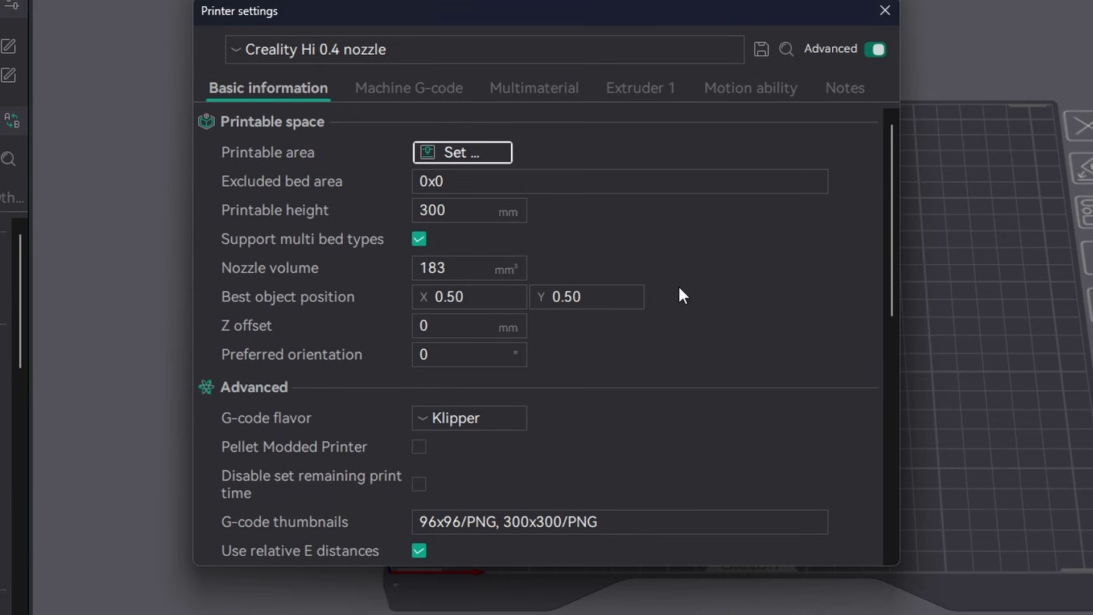
{"action": "scroll", "coordinate": [676, 305], "scroll_direction": "down", "scroll_amount": 5}
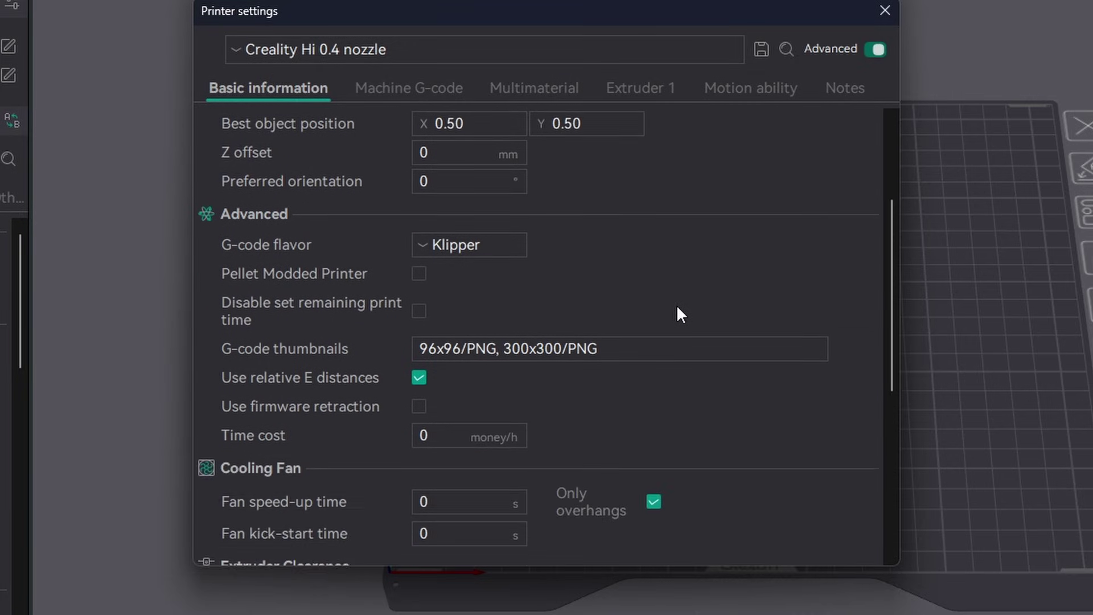
{"action": "mouse_move", "coordinate": [236, 246]}
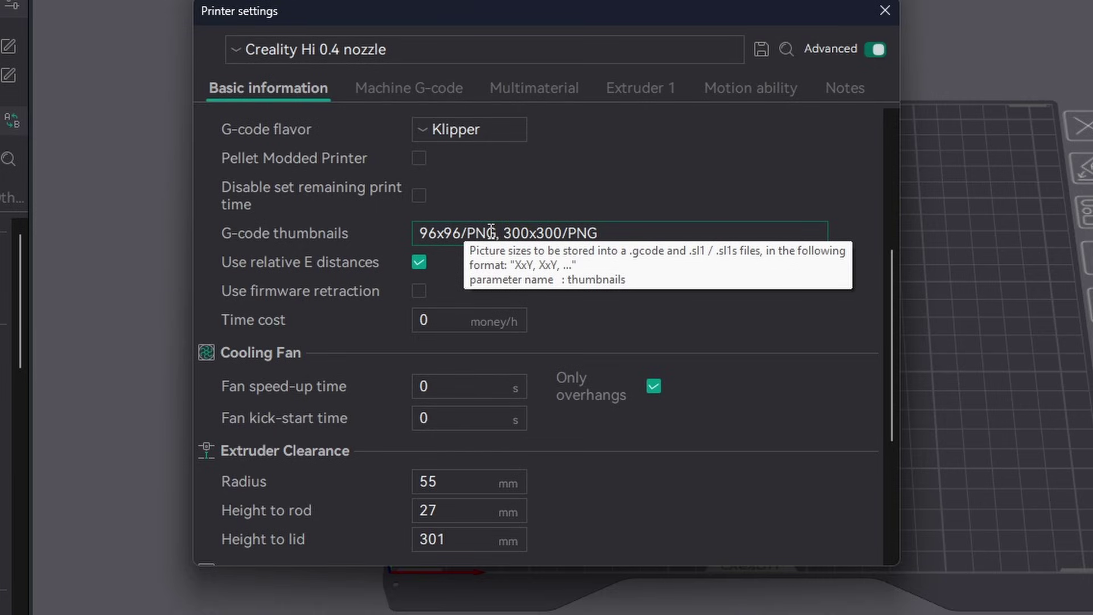
Step: Review the Creality Hi's start, end, before-layer-change and change-filament G-code scripts
{"action": "left_click", "coordinate": [409, 90]}
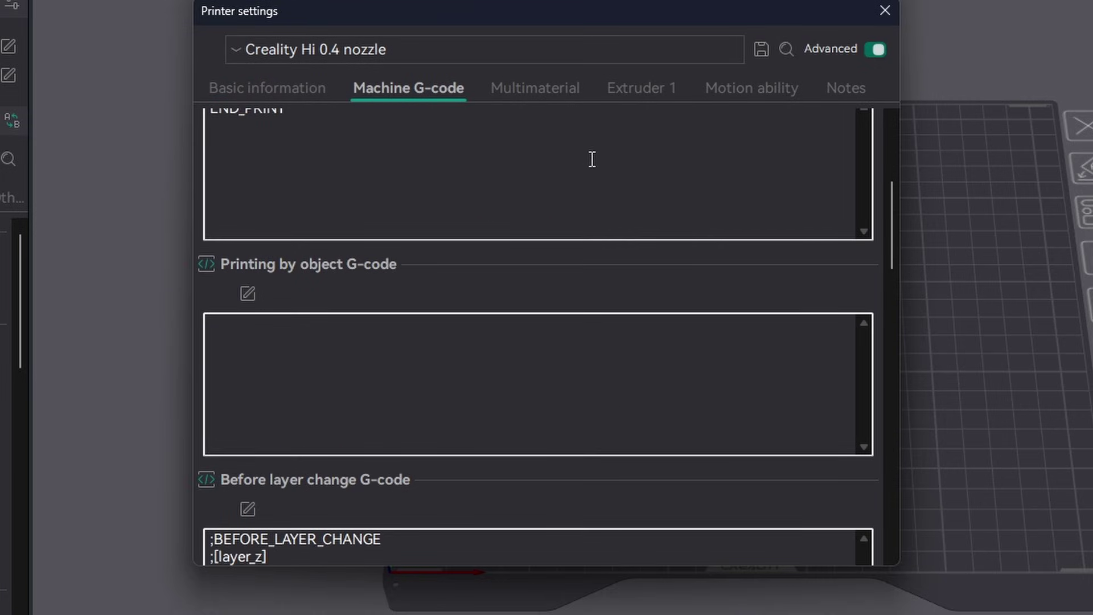
{"action": "scroll", "coordinate": [854, 266], "scroll_direction": "up", "scroll_amount": 2}
{"action": "scroll", "coordinate": [854, 266], "scroll_direction": "up", "scroll_amount": 3}
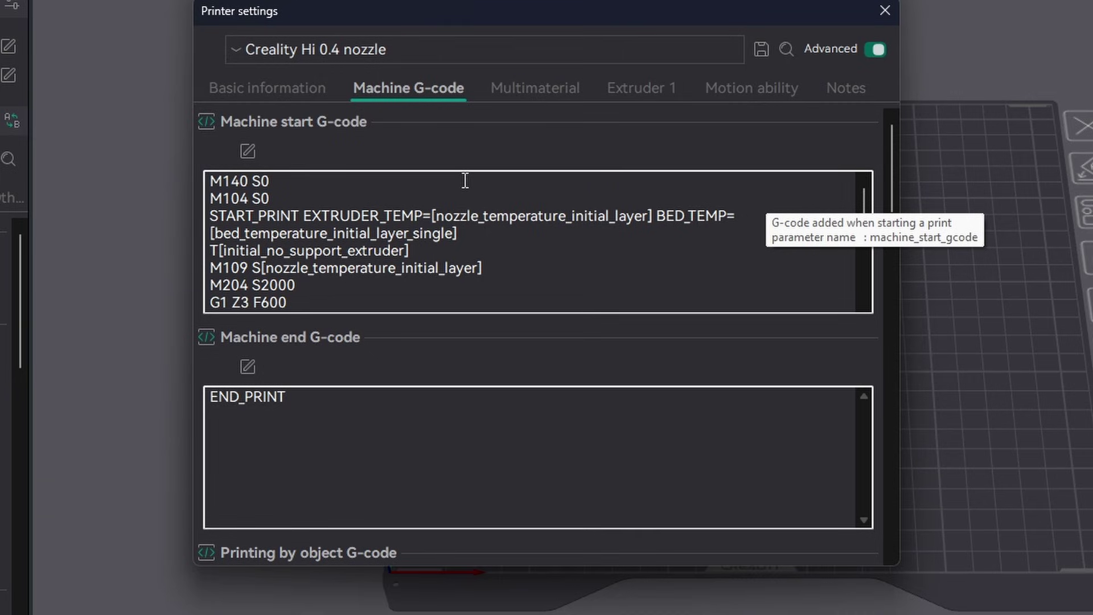
{"action": "scroll", "coordinate": [468, 334], "scroll_direction": "down", "scroll_amount": 8}
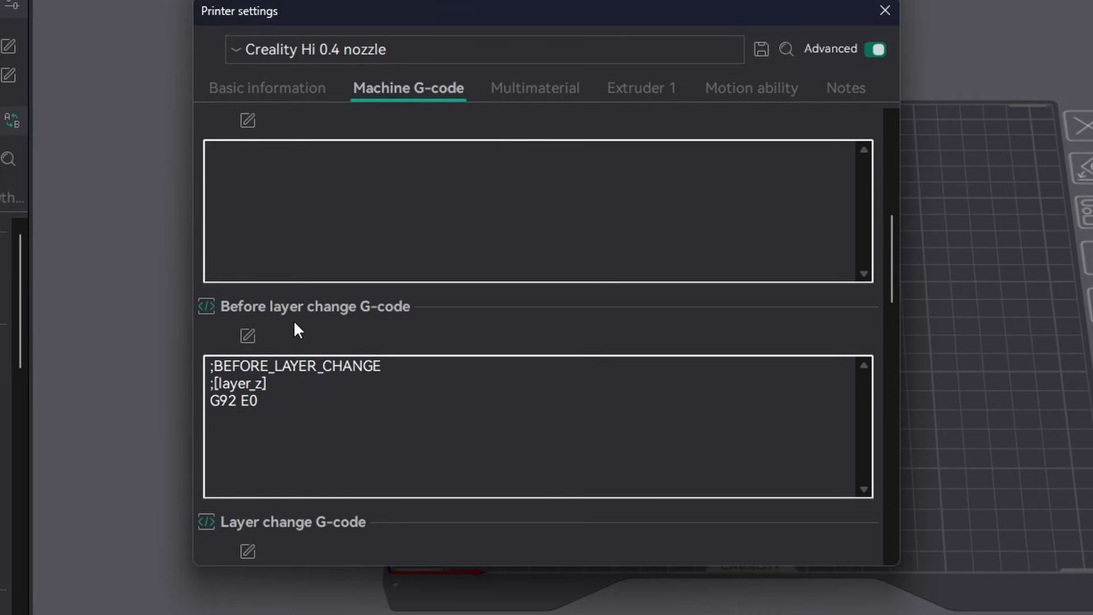
{"action": "scroll", "coordinate": [237, 333], "scroll_direction": "down", "scroll_amount": 3}
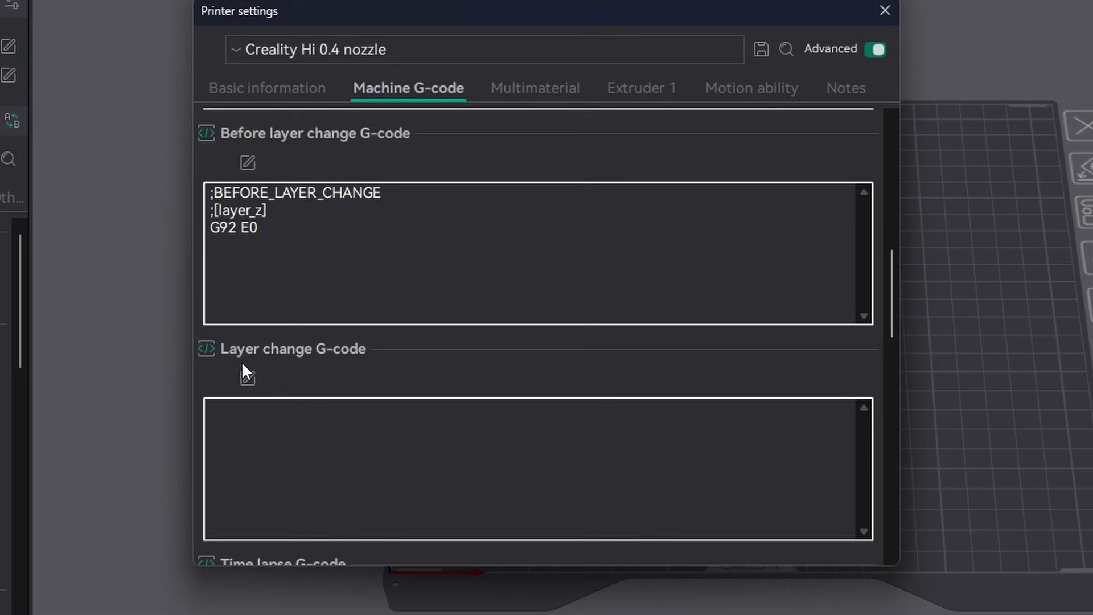
{"action": "scroll", "coordinate": [428, 358], "scroll_direction": "down", "scroll_amount": 8}
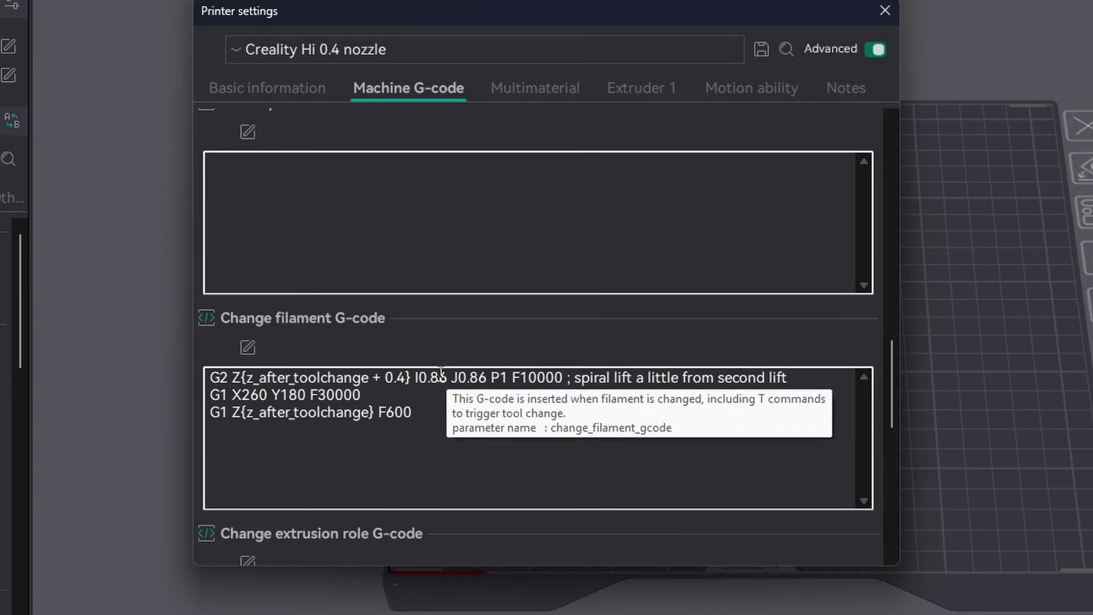
{"action": "scroll", "coordinate": [441, 371], "scroll_direction": "down", "scroll_amount": 5}
{"action": "scroll", "coordinate": [524, 298], "scroll_direction": "up", "scroll_amount": 7}
Step: Browse the Multimaterial, Motion ability, Notes and Basic information pages, then close Printer settings
{"action": "left_click", "coordinate": [555, 89]}
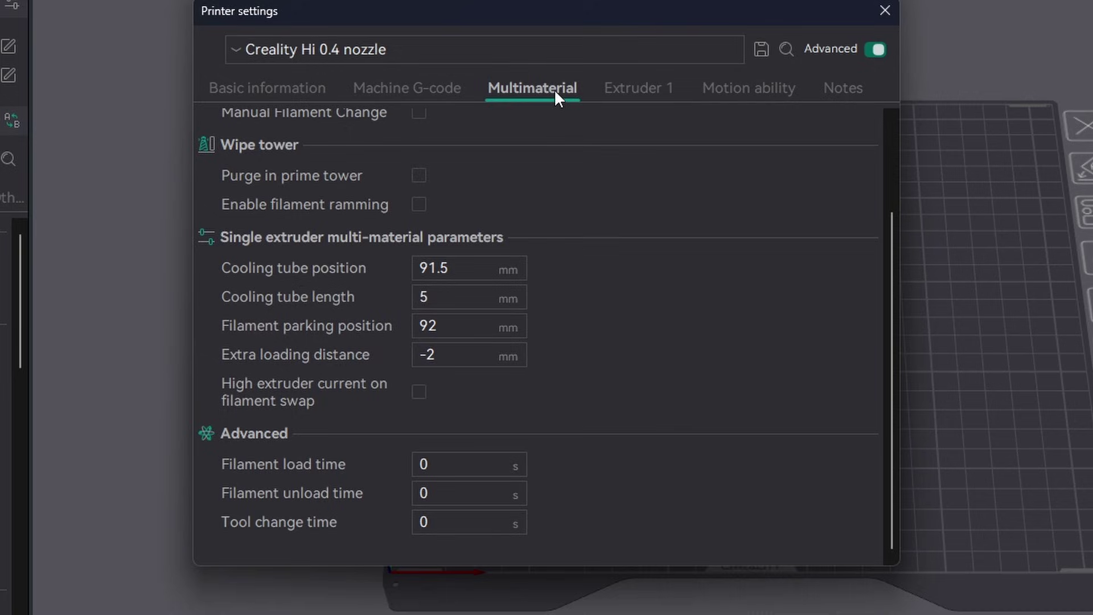
{"action": "scroll", "coordinate": [615, 208], "scroll_direction": "up", "scroll_amount": 3}
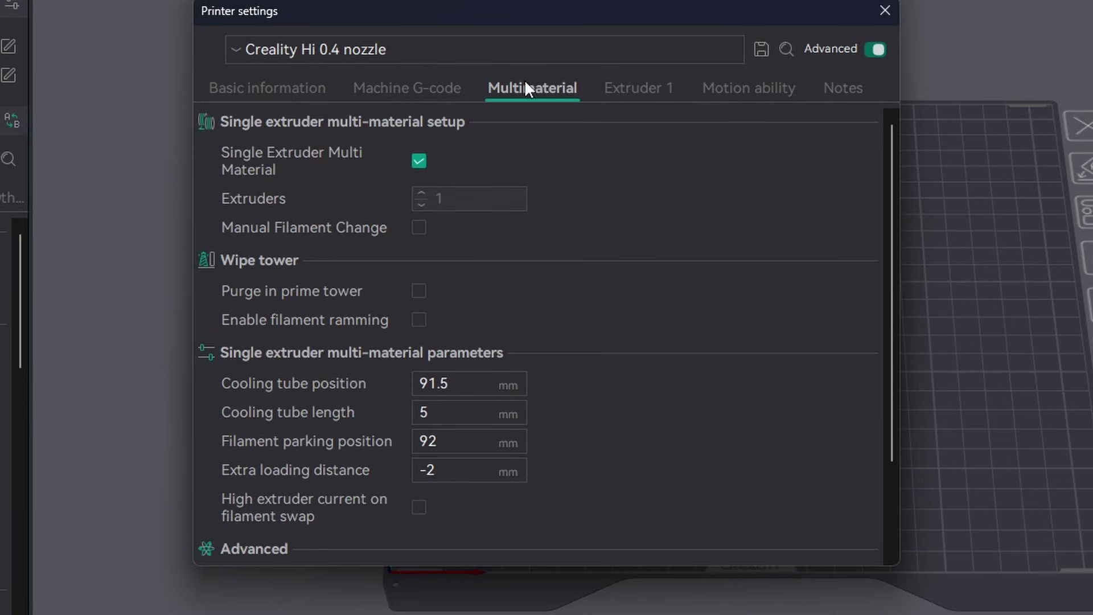
{"action": "scroll", "coordinate": [613, 169], "scroll_direction": "down", "scroll_amount": 3}
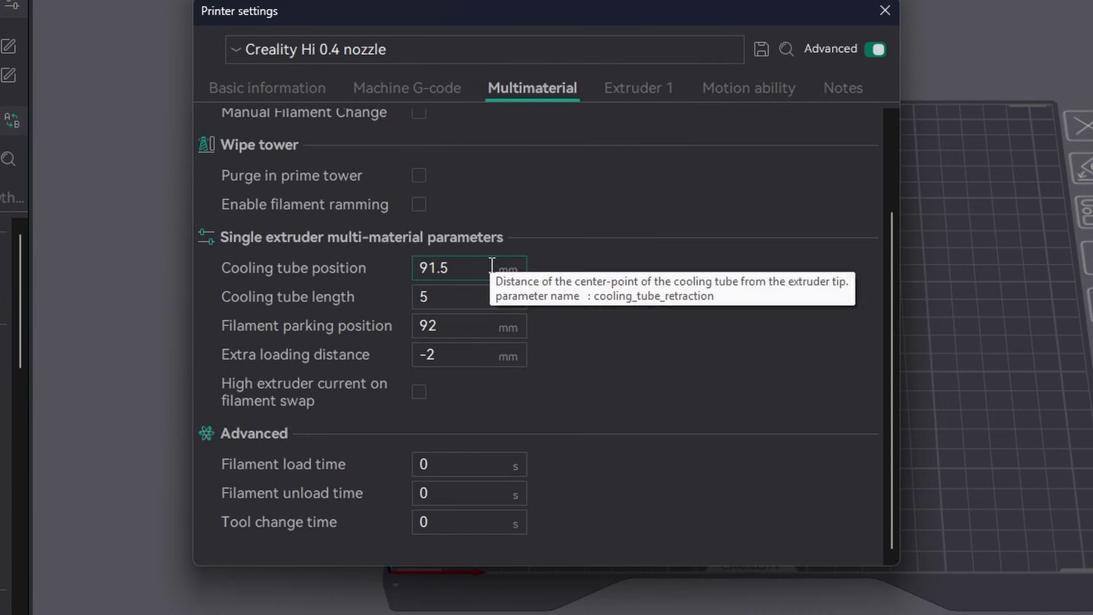
{"action": "scroll", "coordinate": [551, 295], "scroll_direction": "up", "scroll_amount": 3}
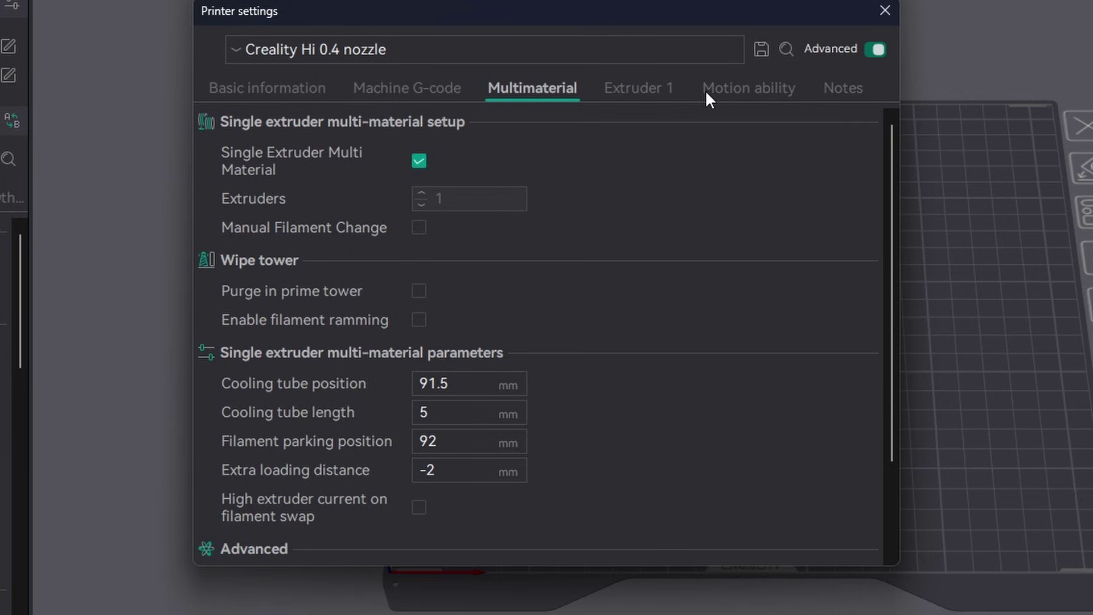
{"action": "left_click", "coordinate": [755, 89]}
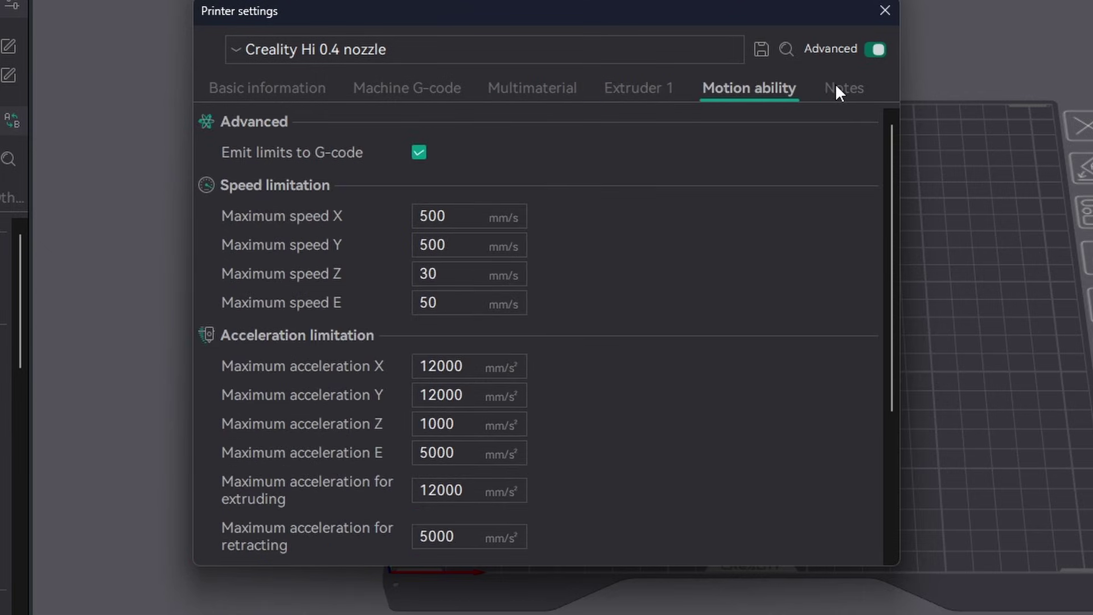
{"action": "left_click", "coordinate": [836, 92]}
{"action": "left_click", "coordinate": [296, 90]}
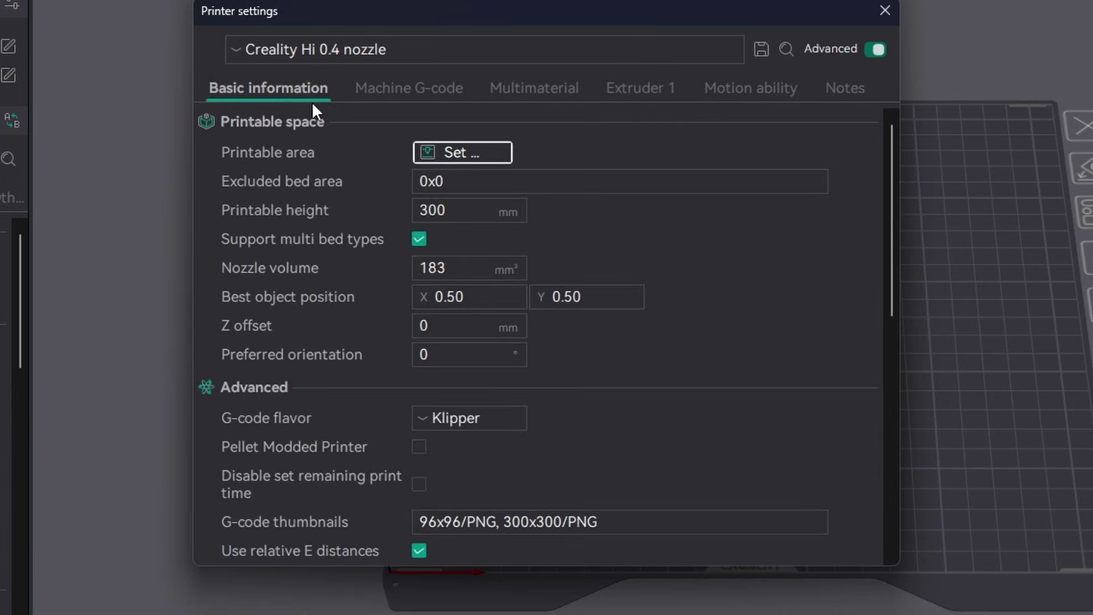
{"action": "left_click", "coordinate": [892, 9]}
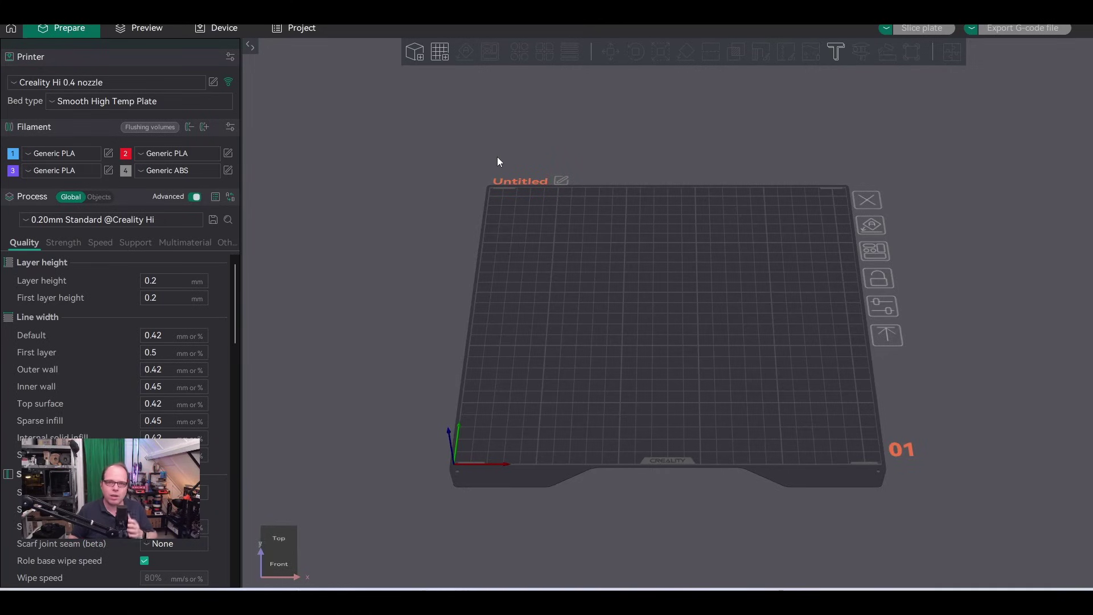
Step: Select Creality K1 (0.4 nozzle) and test its Octo/Klipper host connection, which returns HTTP 404
{"action": "left_click", "coordinate": [16, 86]}
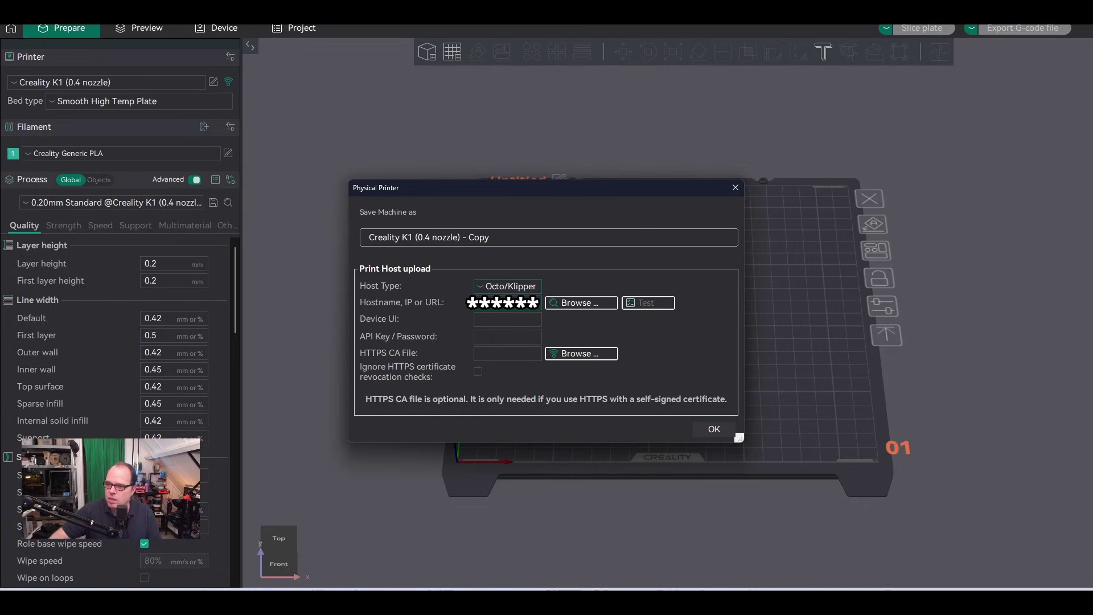
{"action": "left_click", "coordinate": [648, 303]}
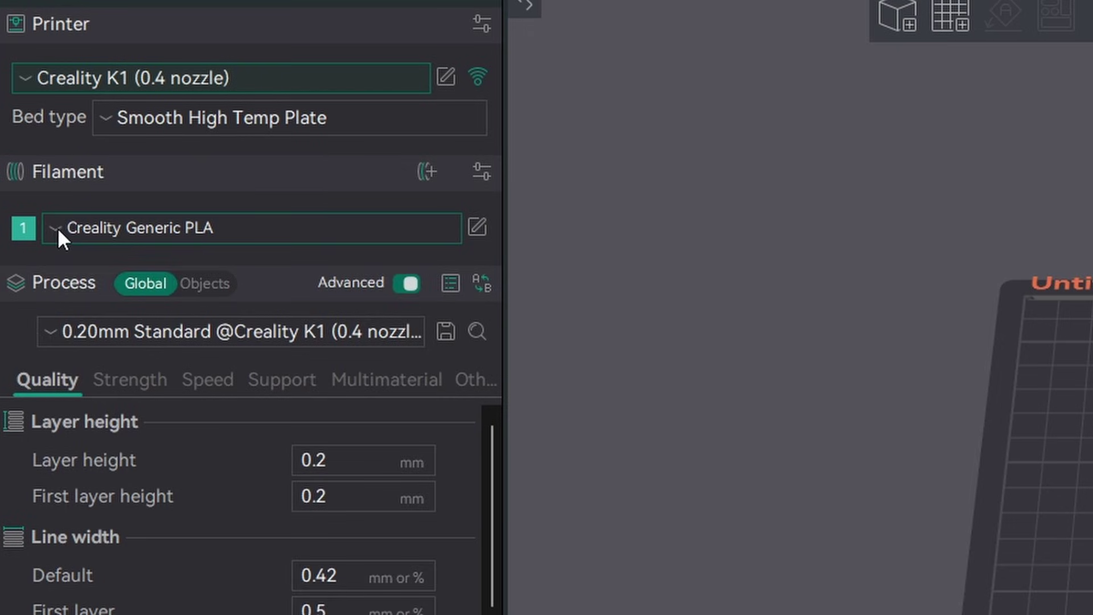
{"action": "left_click", "coordinate": [57, 227]}
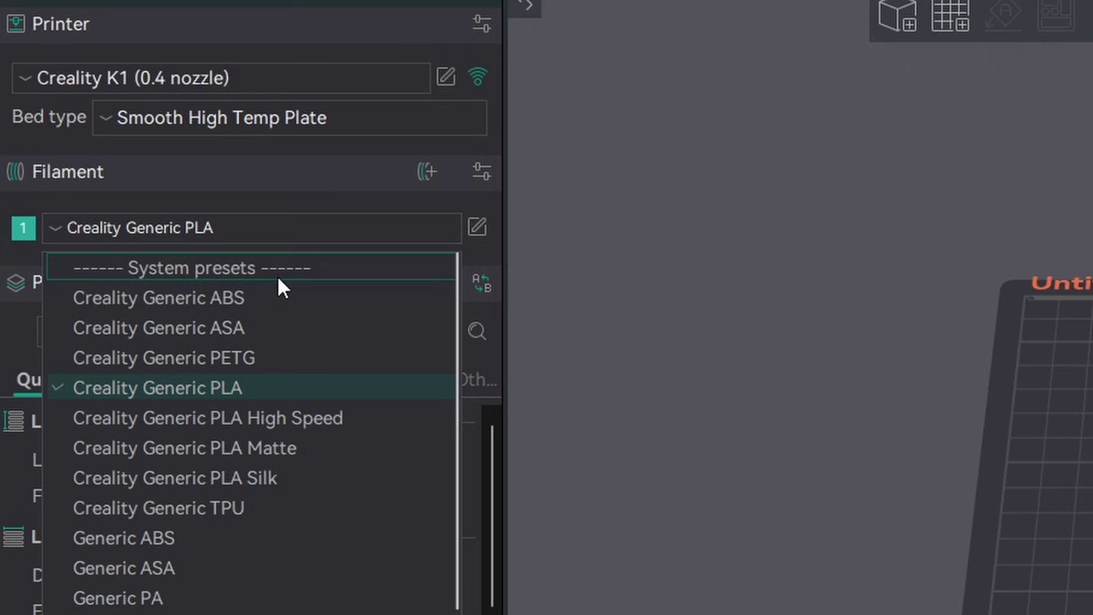
{"action": "left_click", "coordinate": [239, 231]}
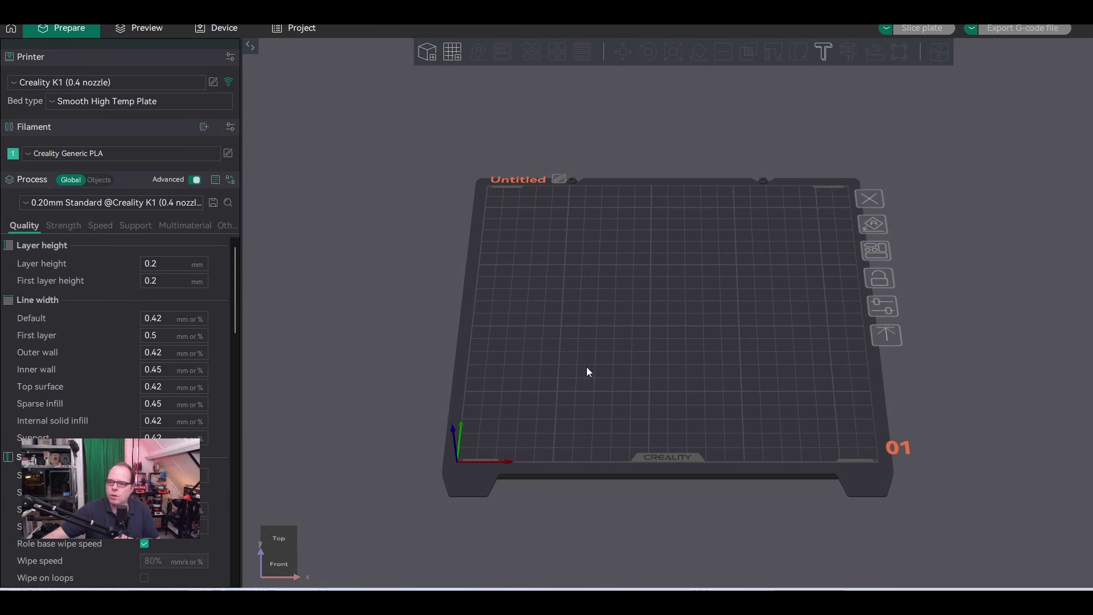
{"action": "left_click_drag", "start_coordinate": [586, 371], "coordinate": [594, 415]}
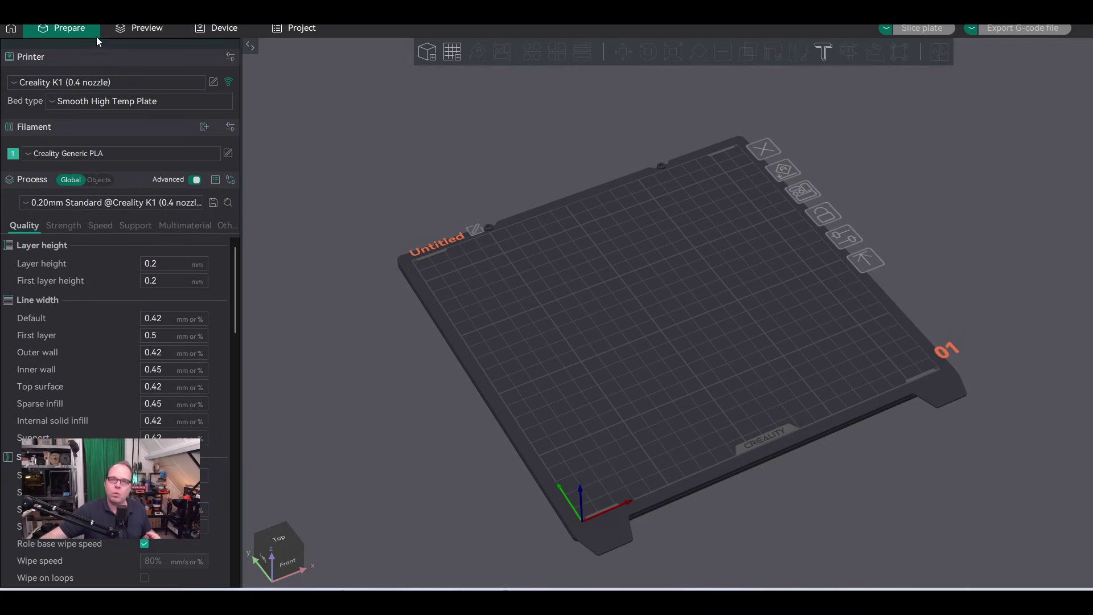
{"action": "left_click", "coordinate": [56, 101]}
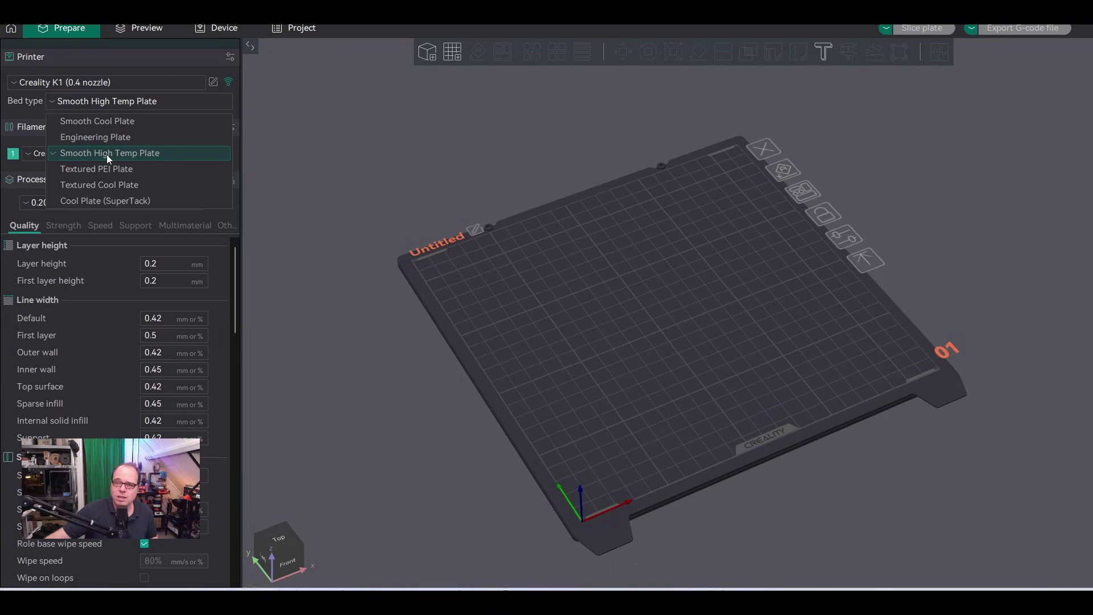
{"action": "left_click", "coordinate": [149, 160]}
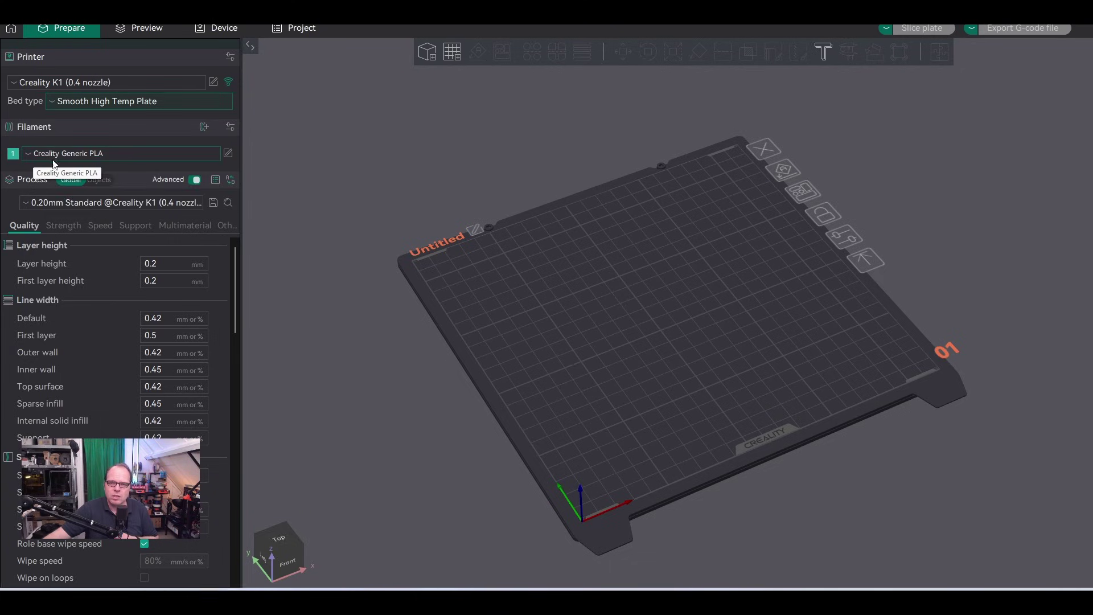
{"action": "left_click", "coordinate": [27, 155]}
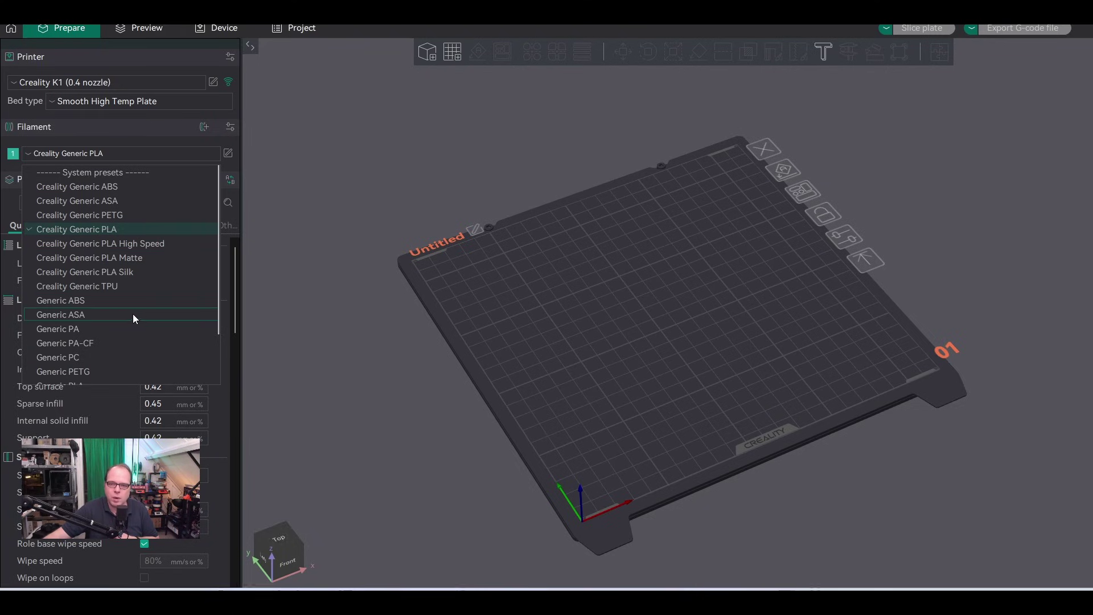
{"action": "scroll", "coordinate": [132, 313], "scroll_direction": "down", "scroll_amount": 3}
{"action": "scroll", "coordinate": [143, 360], "scroll_direction": "up", "scroll_amount": 3}
{"action": "scroll", "coordinate": [140, 354], "scroll_direction": "down", "scroll_amount": 3}
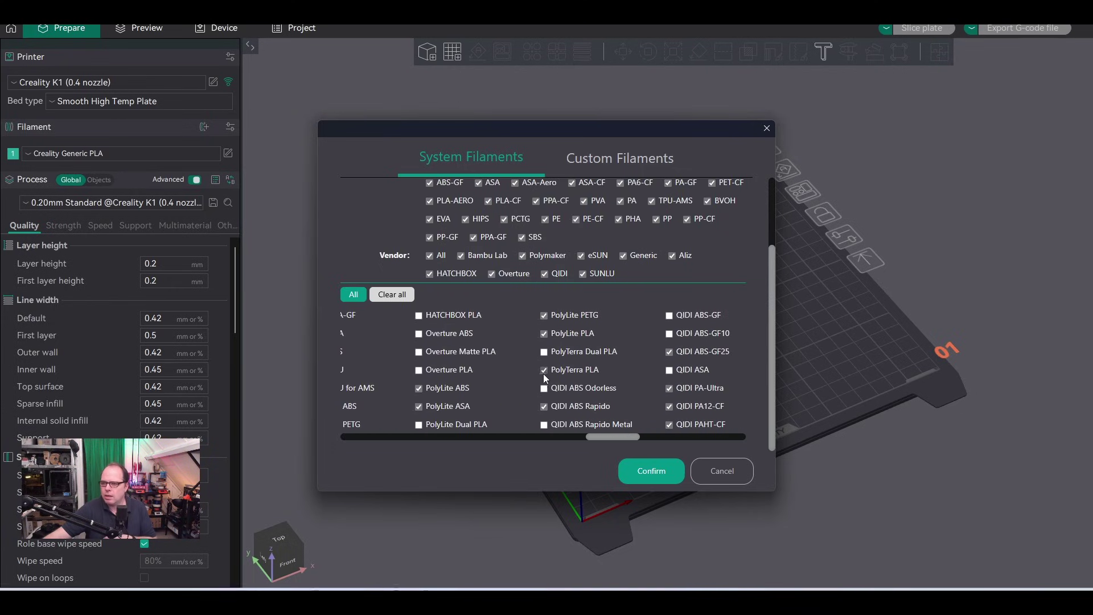
Step: Set the filament to PolyTerra PLA and add the K2.stl figurine to the build plate
{"action": "left_click", "coordinate": [660, 468]}
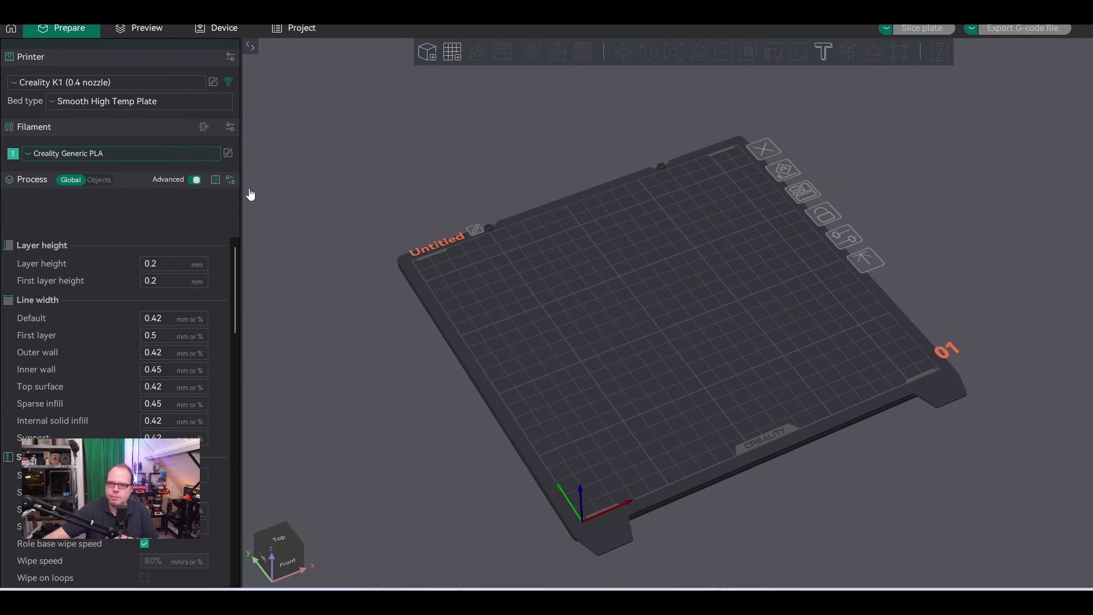
{"action": "left_click", "coordinate": [34, 154]}
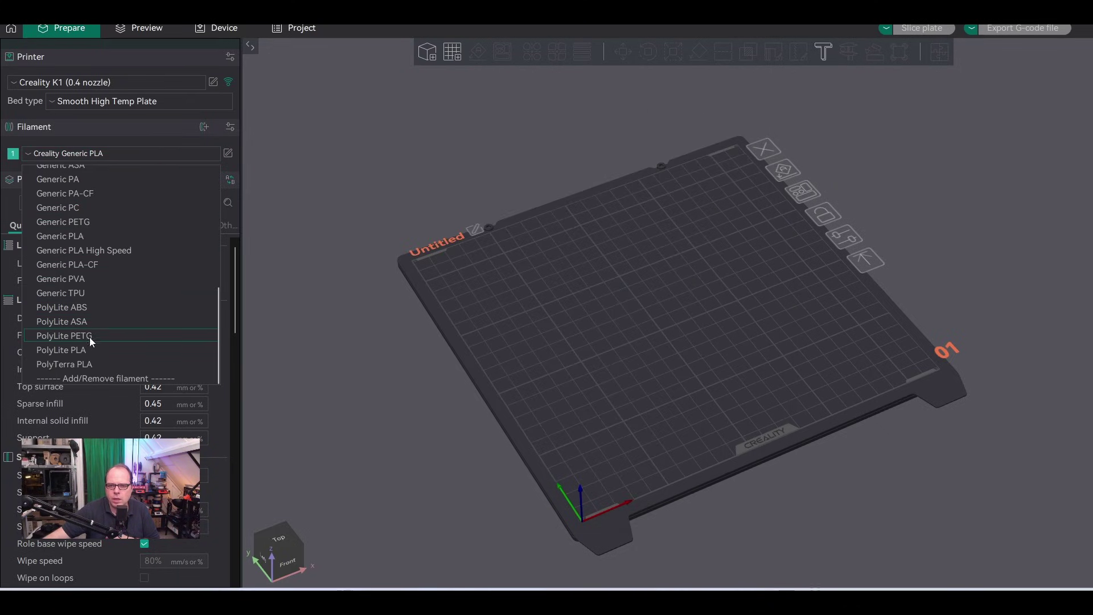
{"action": "left_click", "coordinate": [84, 363]}
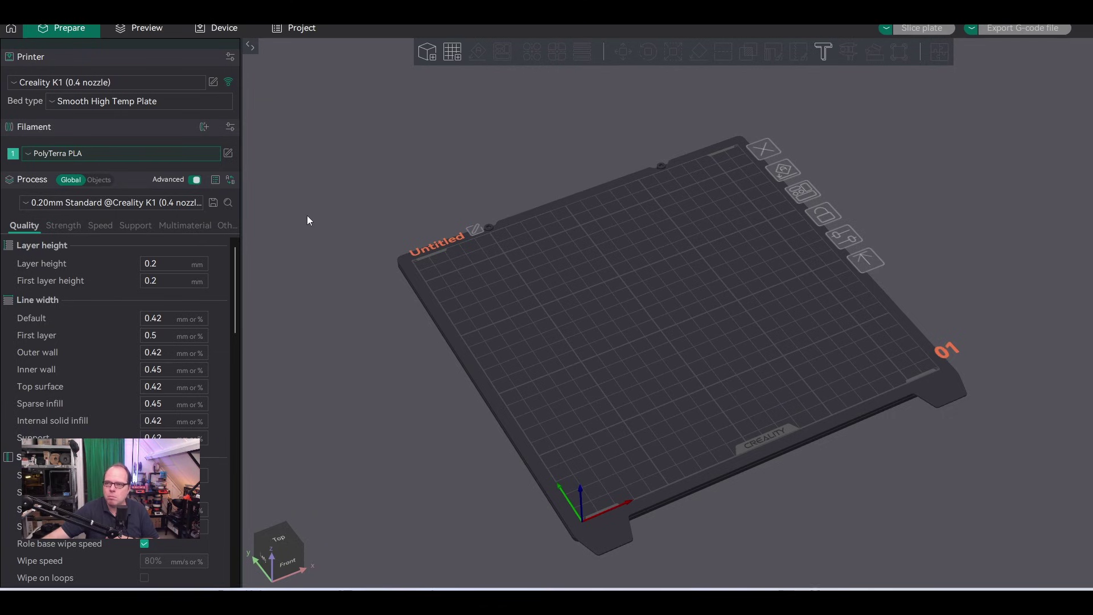
{"action": "left_click", "coordinate": [427, 51]}
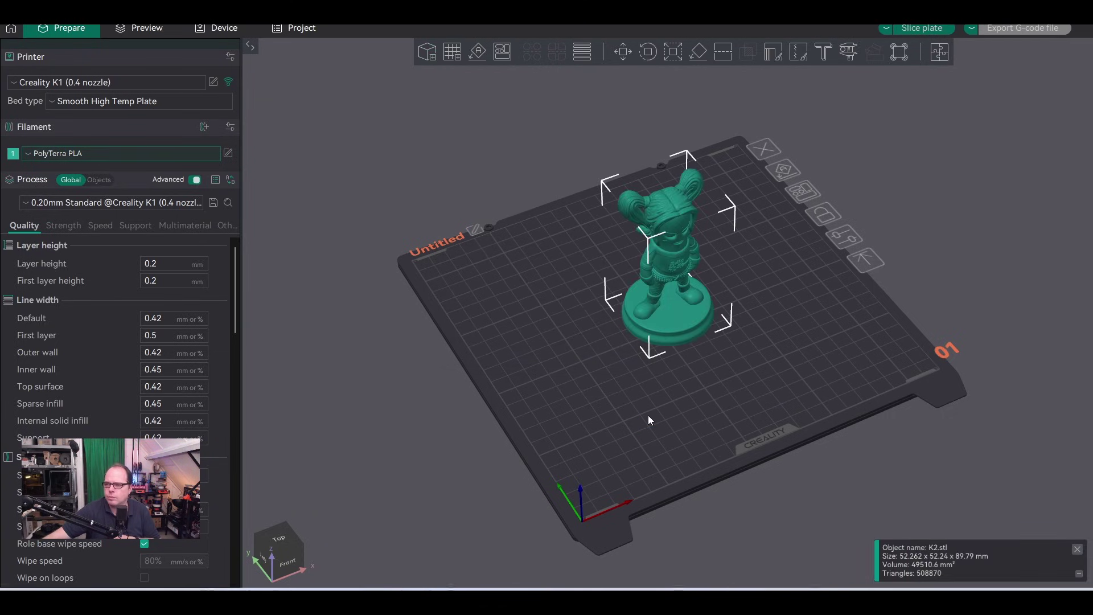
Step: Enable Tree(auto) supports in Organic style, generated on the build plate only
{"action": "mouse_move", "coordinate": [630, 394]}
{"action": "left_mouse_down"}
{"action": "mouse_move", "coordinate": [594, 334]}
{"action": "mouse_move", "coordinate": [629, 380]}
{"action": "left_mouse_up"}
{"action": "left_click_drag", "start_coordinate": [632, 371], "coordinate": [592, 385]}
{"action": "scroll", "coordinate": [634, 335], "scroll_direction": "up", "scroll_amount": 5}
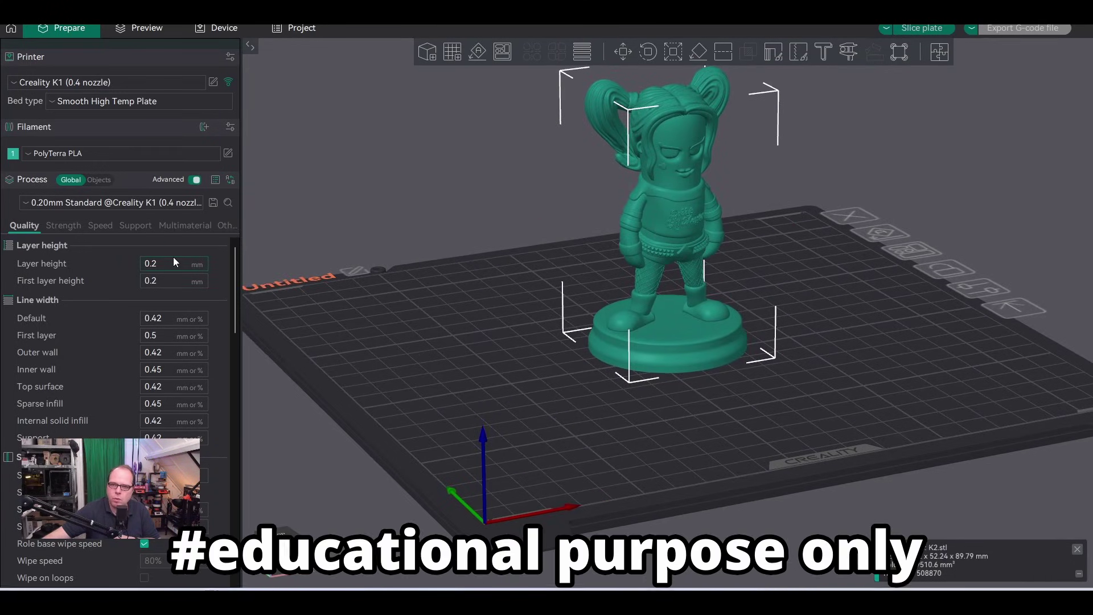
{"action": "left_click", "coordinate": [146, 229]}
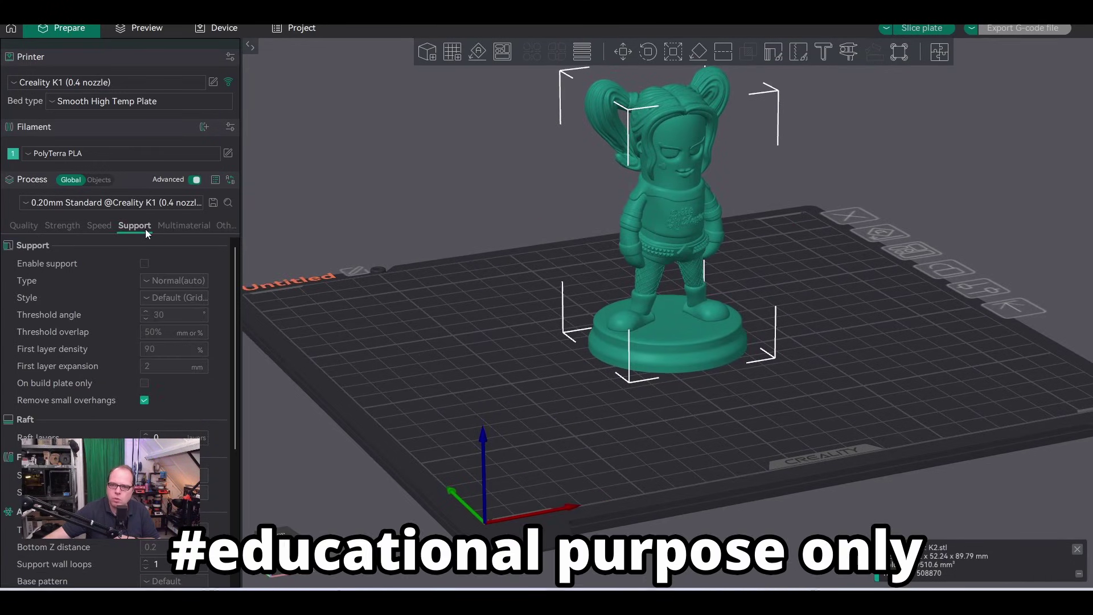
{"action": "left_click", "coordinate": [144, 263]}
{"action": "left_click", "coordinate": [148, 281]}
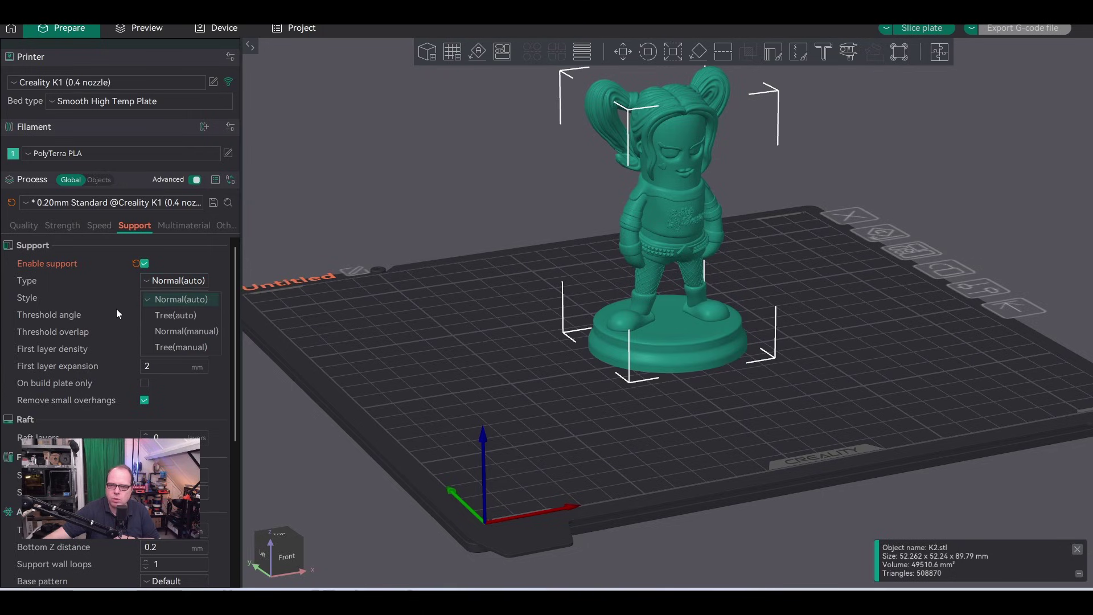
{"action": "left_click", "coordinate": [152, 316]}
{"action": "left_click", "coordinate": [147, 298]}
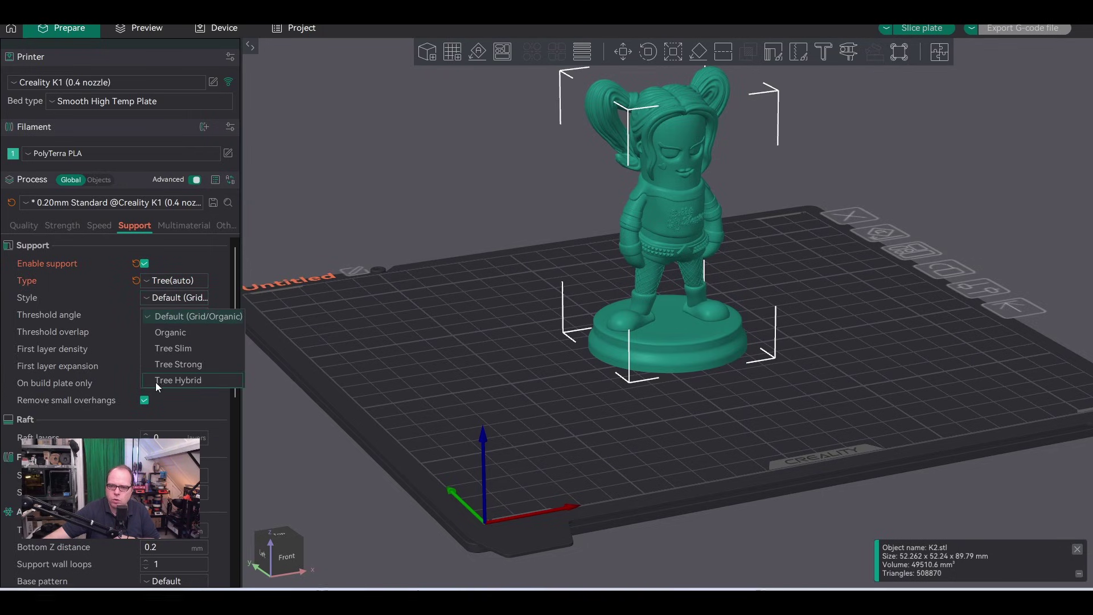
{"action": "left_click", "coordinate": [171, 339]}
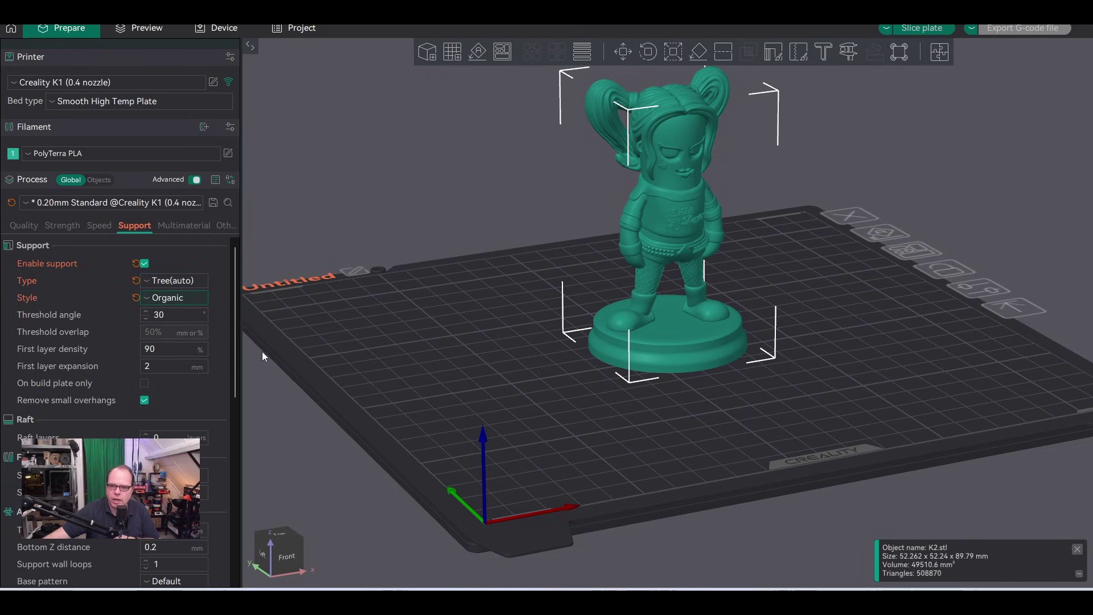
{"action": "left_click", "coordinate": [143, 383]}
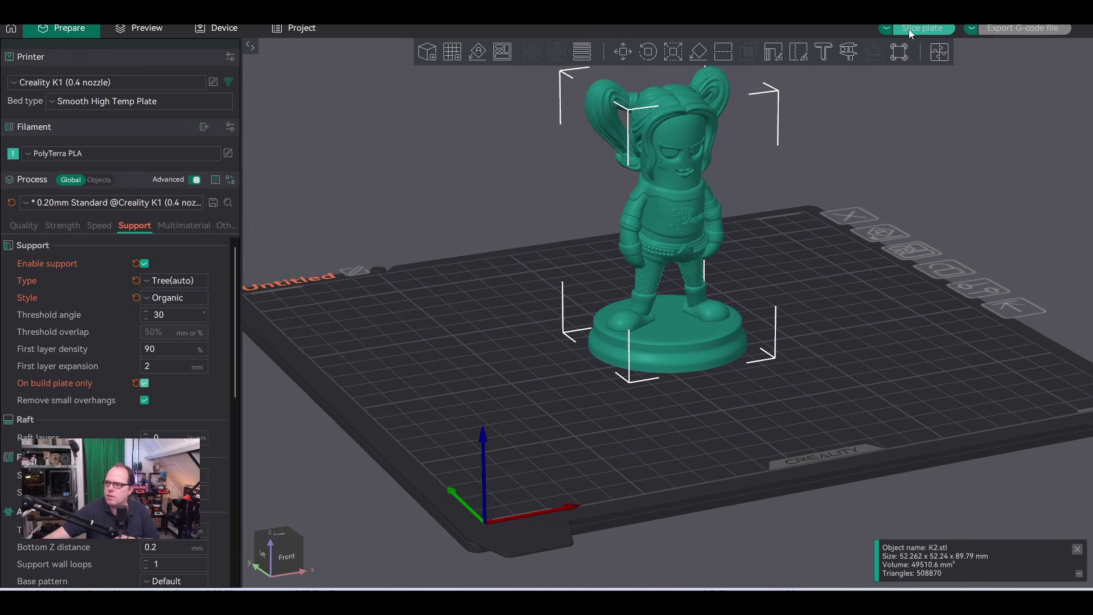
Step: Slice the plate, then orbit the preview to inspect the organic tree supports from the front and below
{"action": "left_click", "coordinate": [910, 29]}
{"action": "mouse_move", "coordinate": [533, 405]}
{"action": "left_mouse_down"}
{"action": "mouse_move", "coordinate": [558, 390]}
{"action": "mouse_move", "coordinate": [555, 360]}
{"action": "mouse_move", "coordinate": [544, 406]}
{"action": "left_mouse_up"}
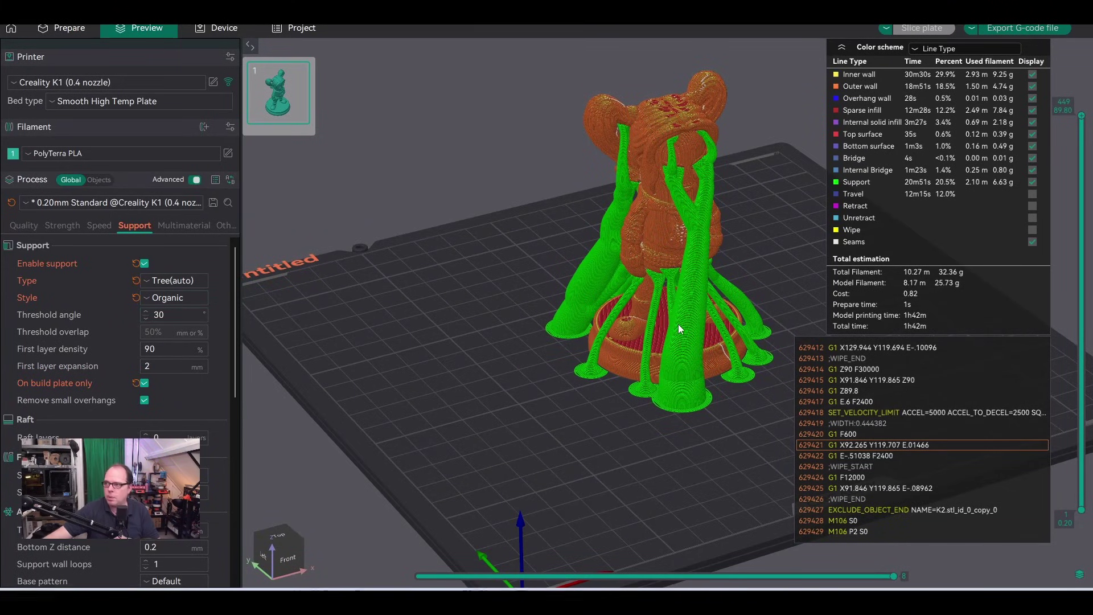
{"action": "left_click_drag", "start_coordinate": [629, 443], "coordinate": [655, 444]}
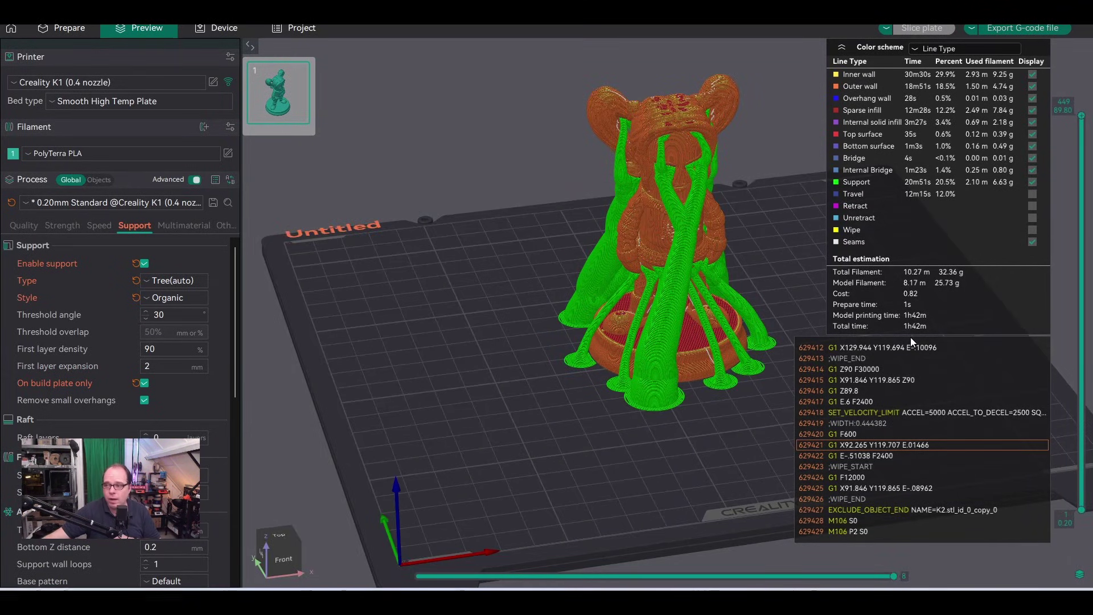
Step: Export the G-code as Karen2 mini_PLA_1h42m.gcode into the CREALITY K1 Gcodes folder
{"action": "left_click", "coordinate": [1015, 29]}
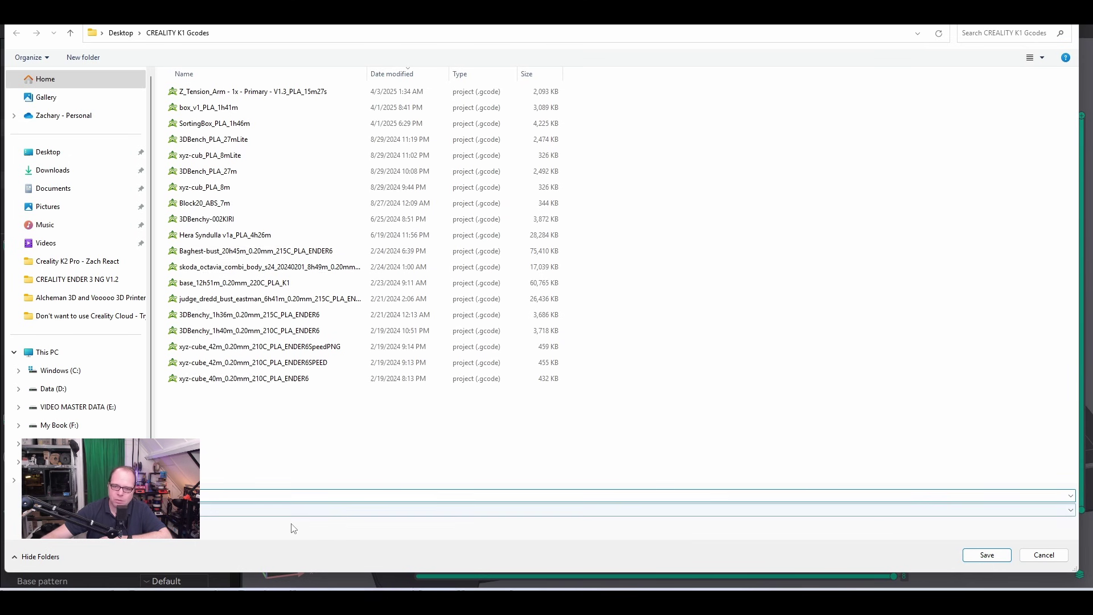
{"action": "left_click", "coordinate": [982, 555]}
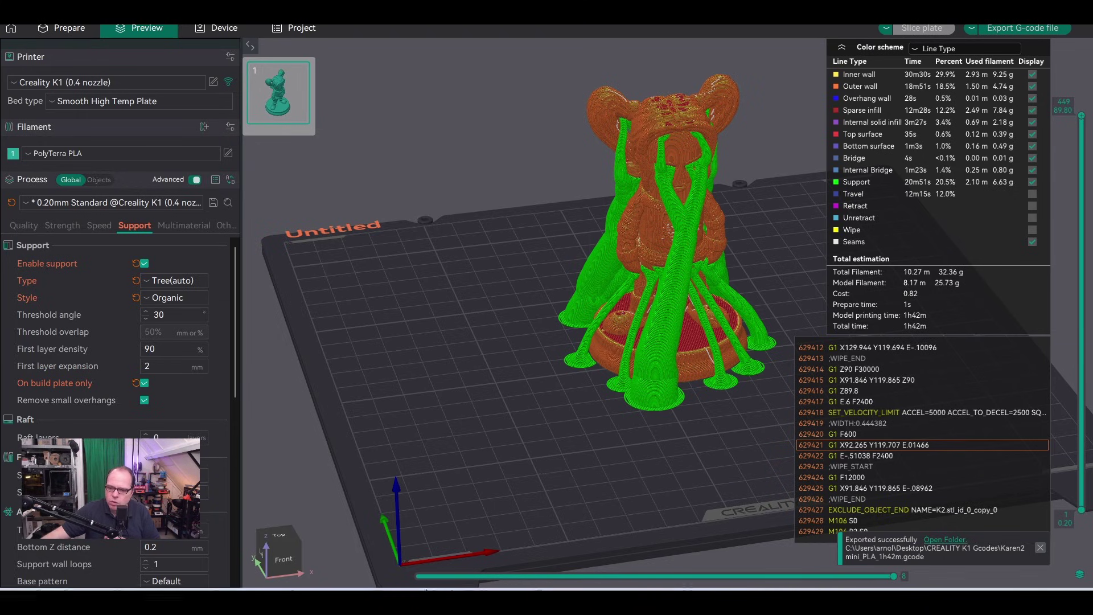
Step: In the printer's Creality Print page, upload the Karen2mini_PLA_1h42m G-code file to the K1
{"action": "mouse_move", "coordinate": [234, 590]}
{"action": "left_click", "coordinate": [364, 538]}
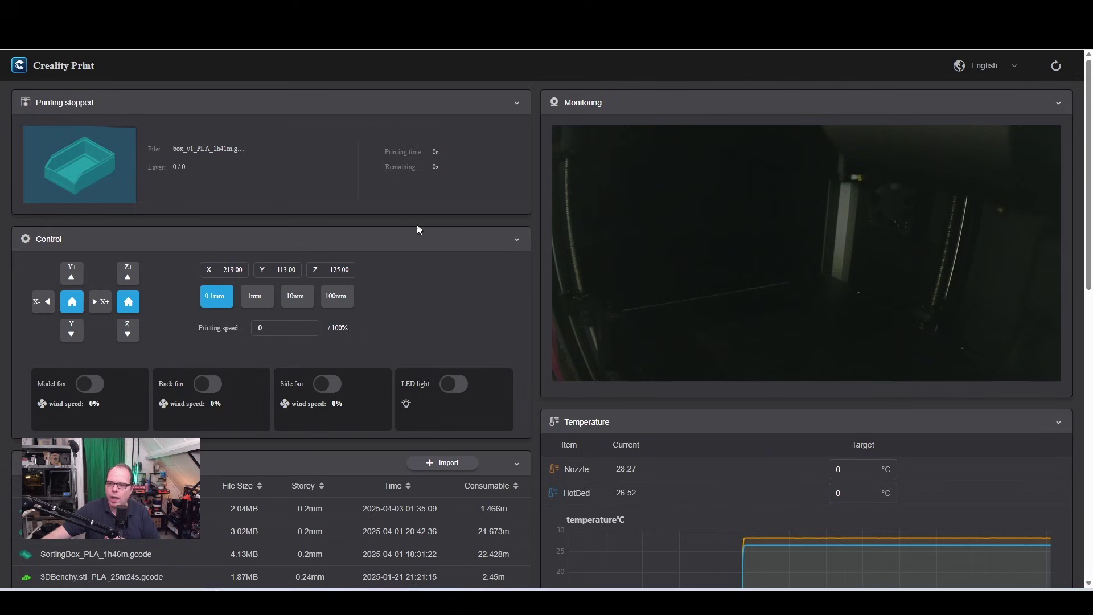
{"action": "left_click", "coordinate": [434, 464]}
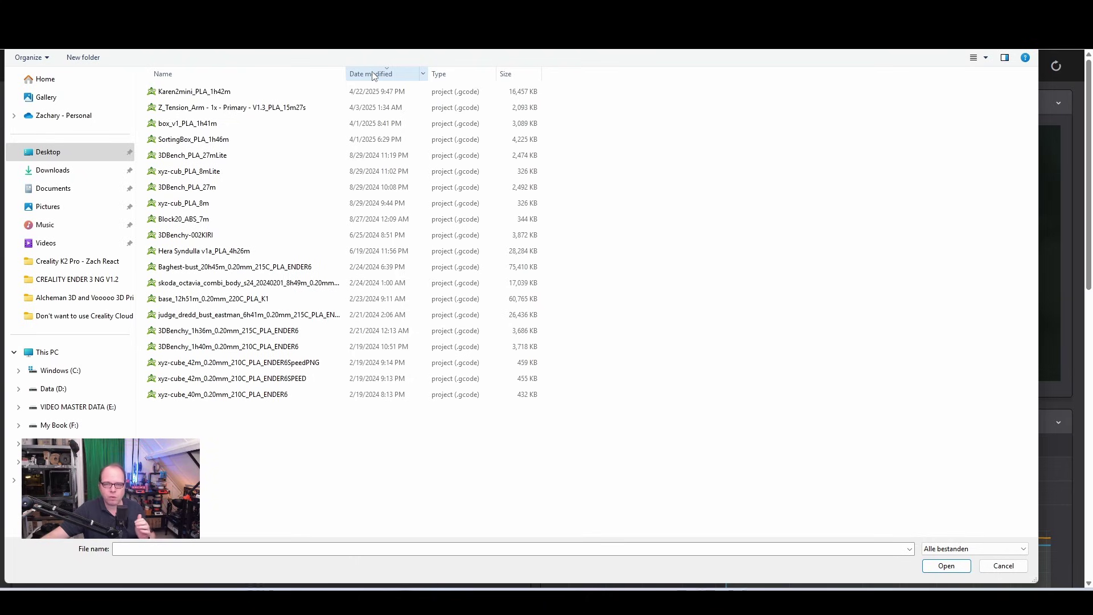
{"action": "left_click", "coordinate": [347, 92]}
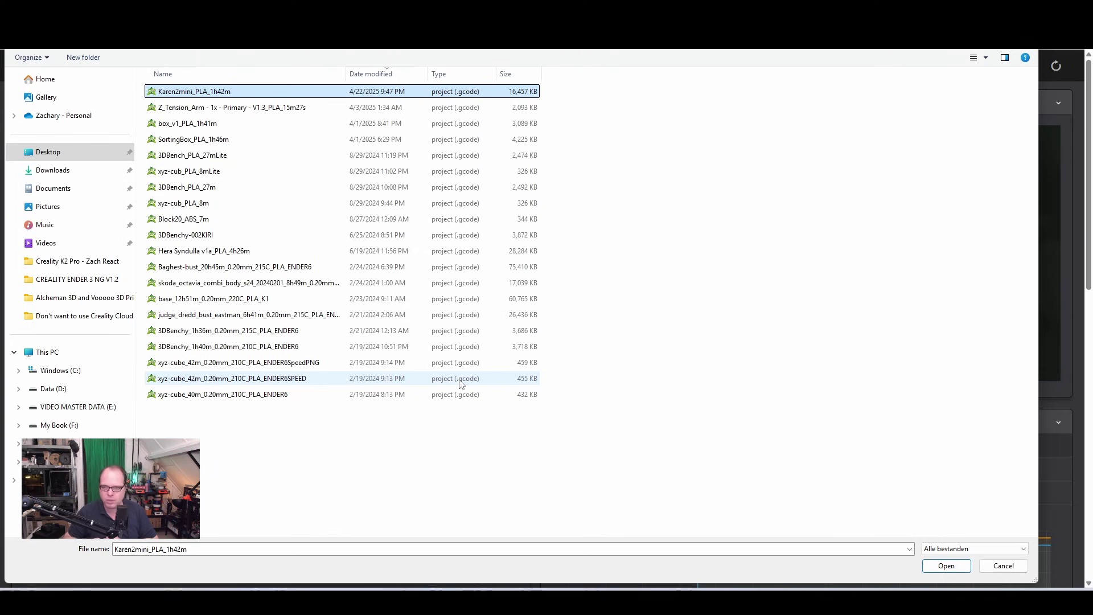
{"action": "key", "text": "Return"}
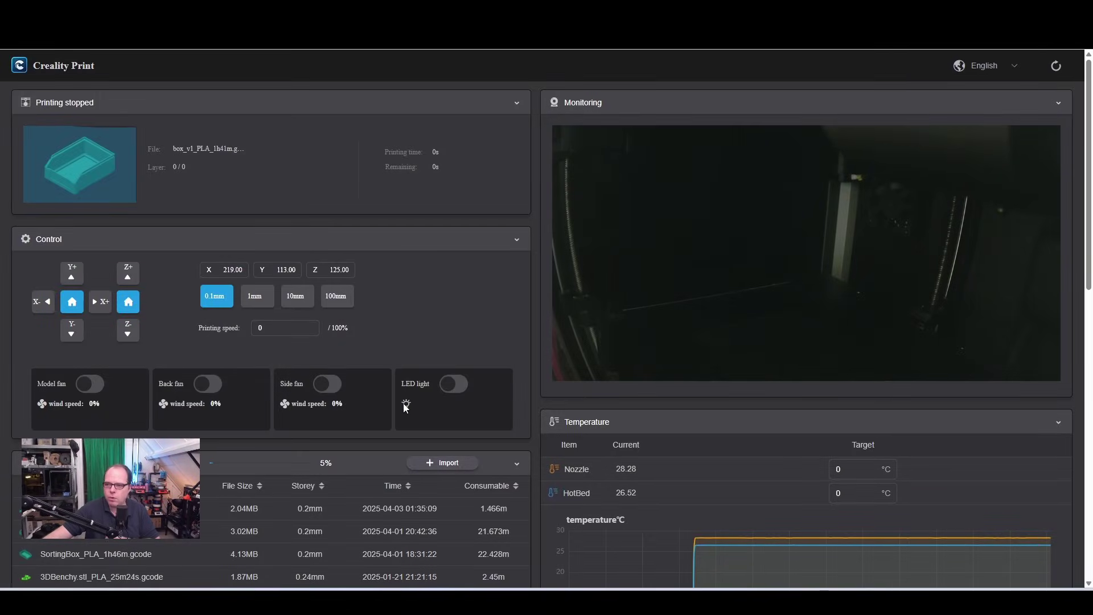
Step: Turn on the K1's LED light and start printing the uploaded Karen2mini_PLA_1h42m file
{"action": "left_click", "coordinate": [454, 384]}
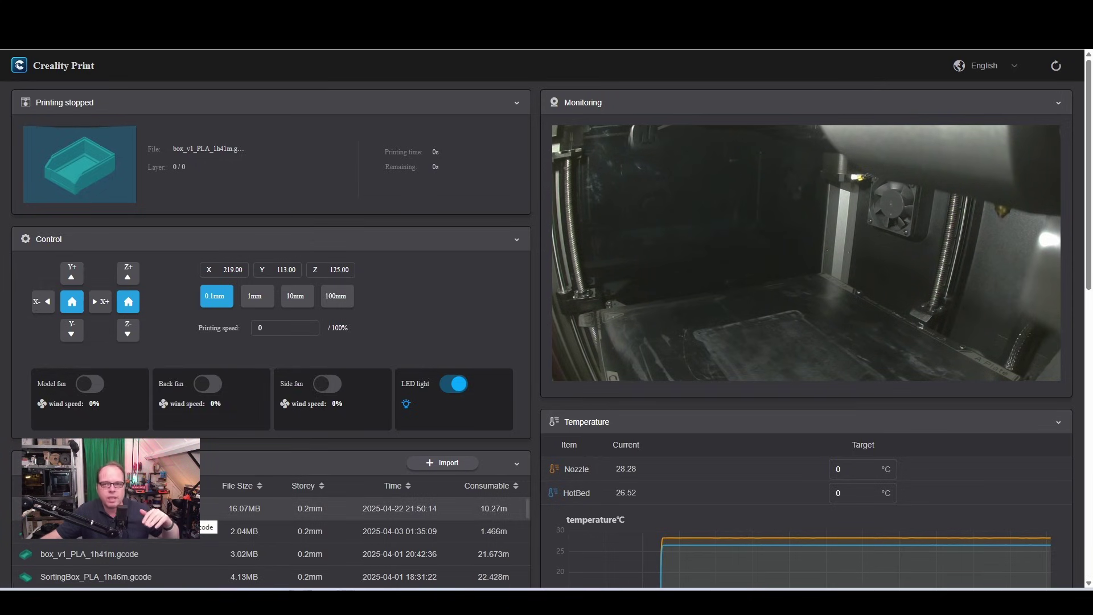
{"action": "right_click", "coordinate": [193, 516]}
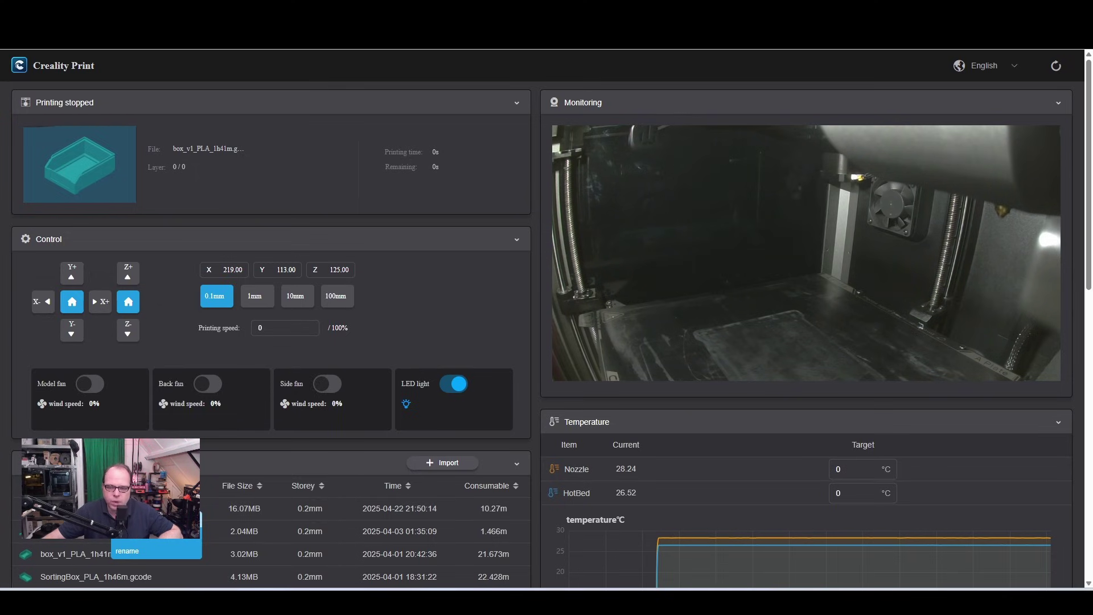
{"action": "left_click", "coordinate": [308, 516]}
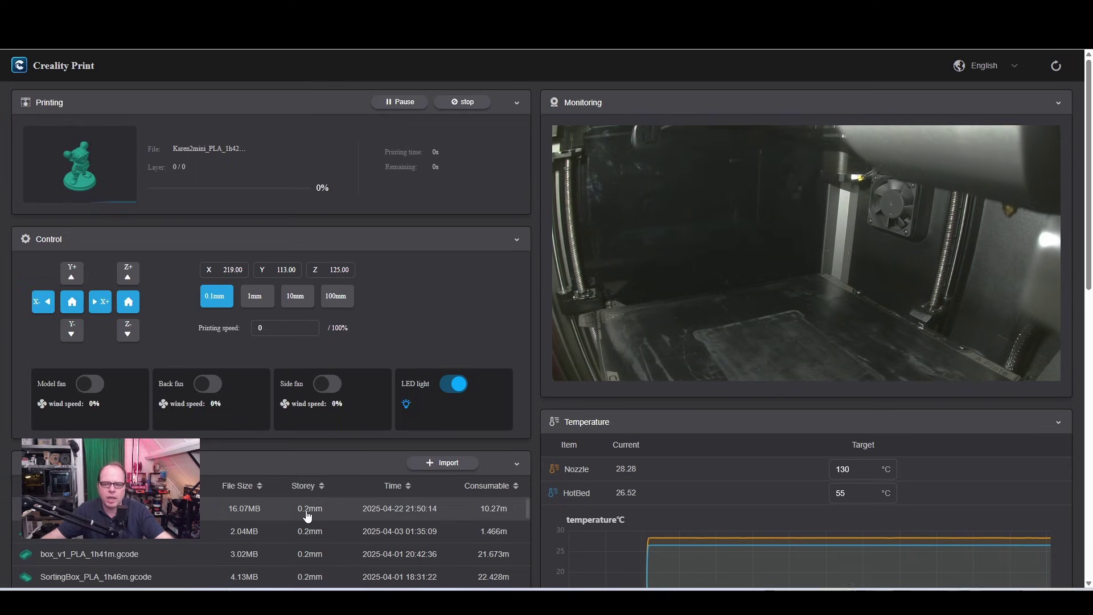
{"action": "right_click", "coordinate": [212, 511]}
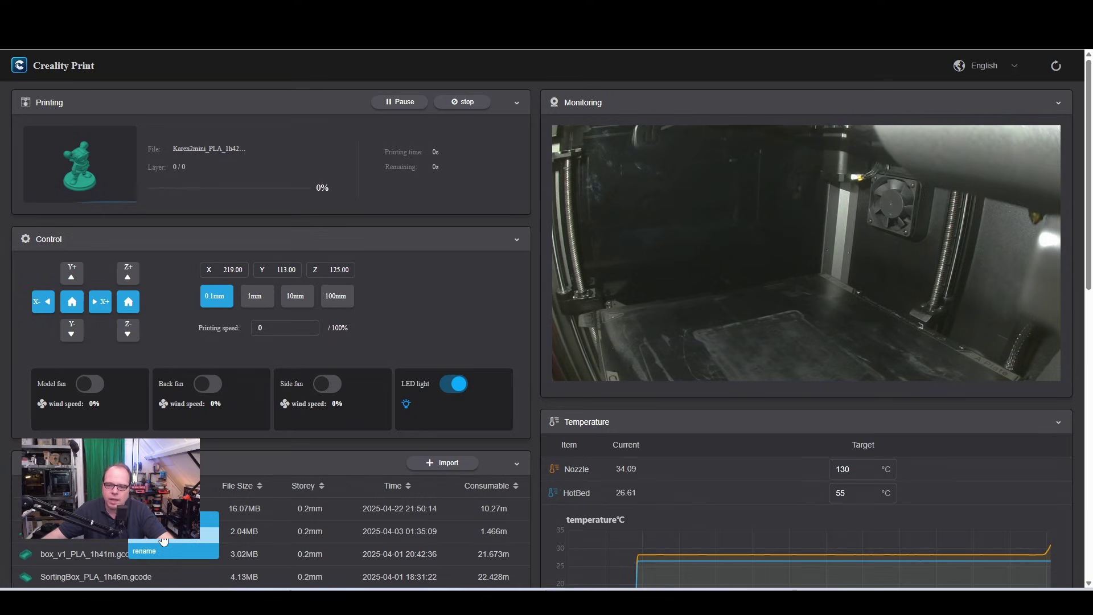